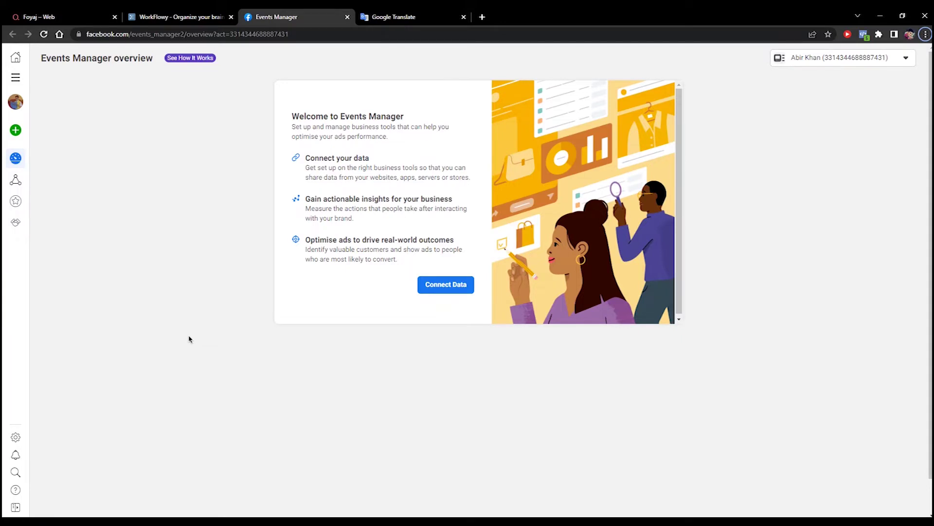
Open Facebook Events Manager from the link in the WorkFlowy notes and close the duplicate Events Manager and Google Translate tabs.
left_click(176, 11)
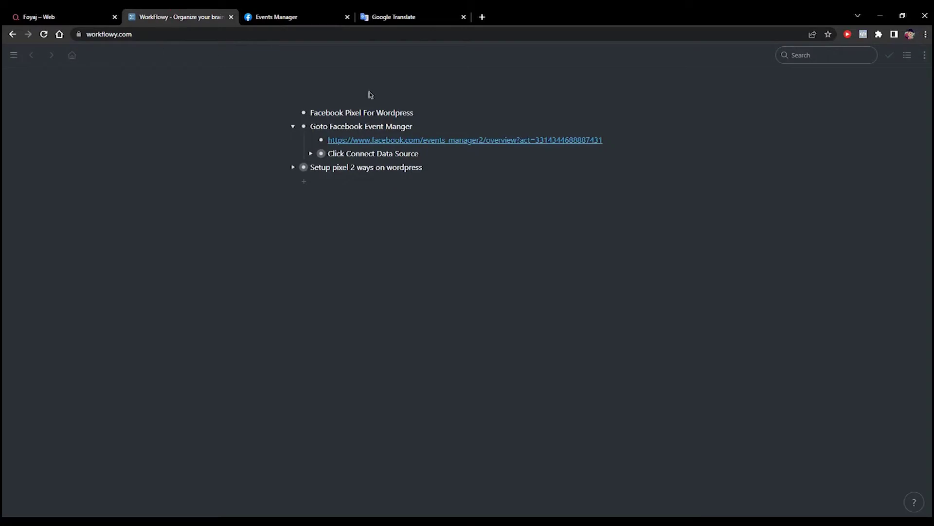
left_click(443, 143)
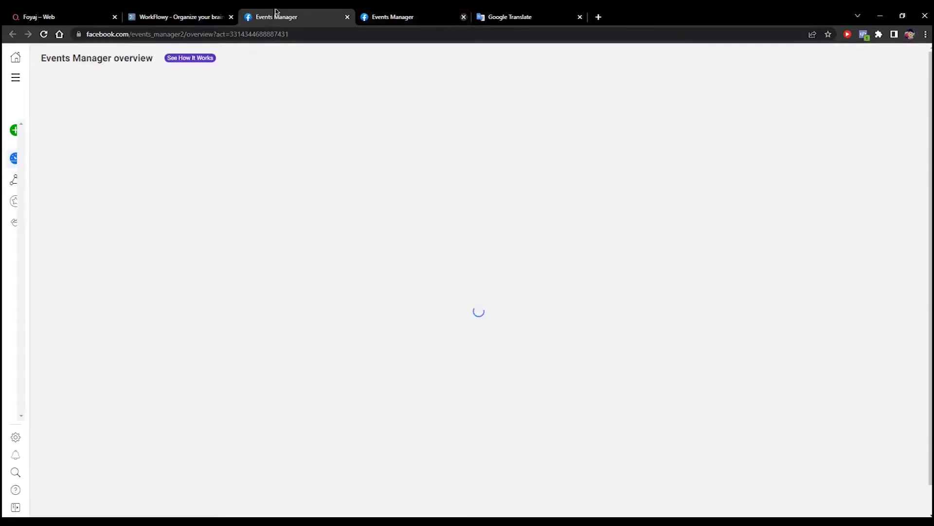
left_click(464, 17)
left_click(463, 16)
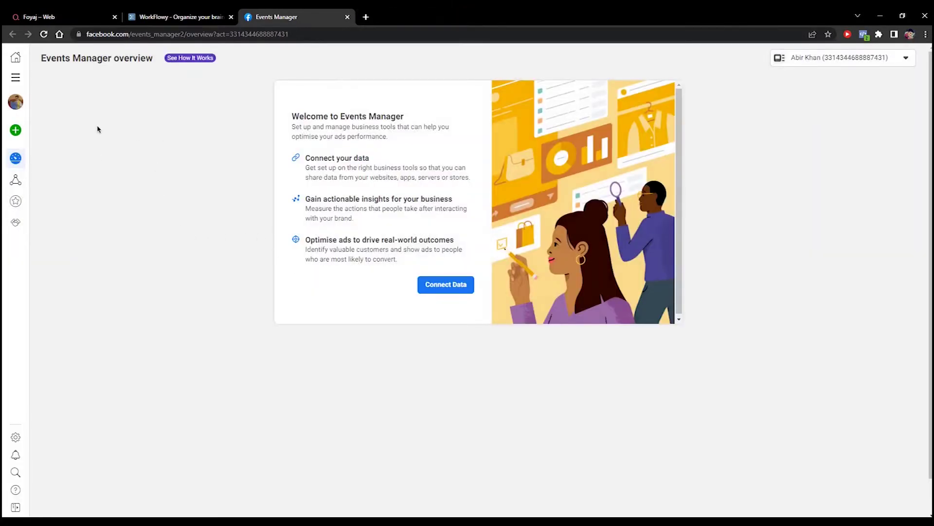
Expand the Events Manager navigation and start connecting a new data source of type Web.
left_click_drag(40, 59, 154, 58)
left_click(156, 116)
left_click(16, 506)
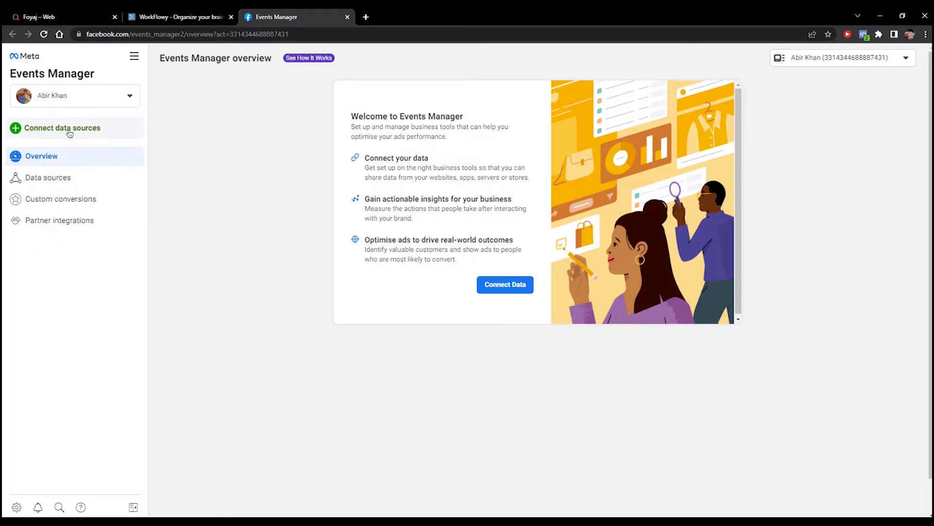
left_click(104, 129)
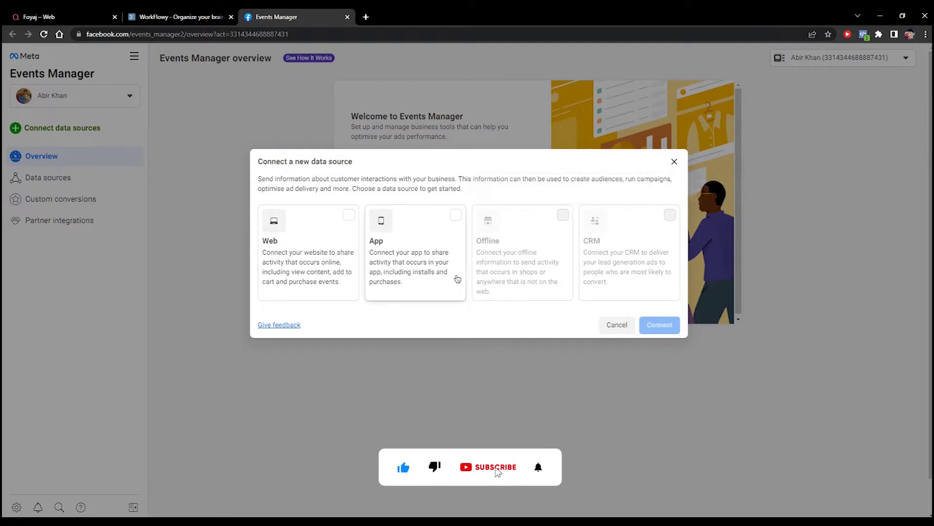
left_click(310, 230)
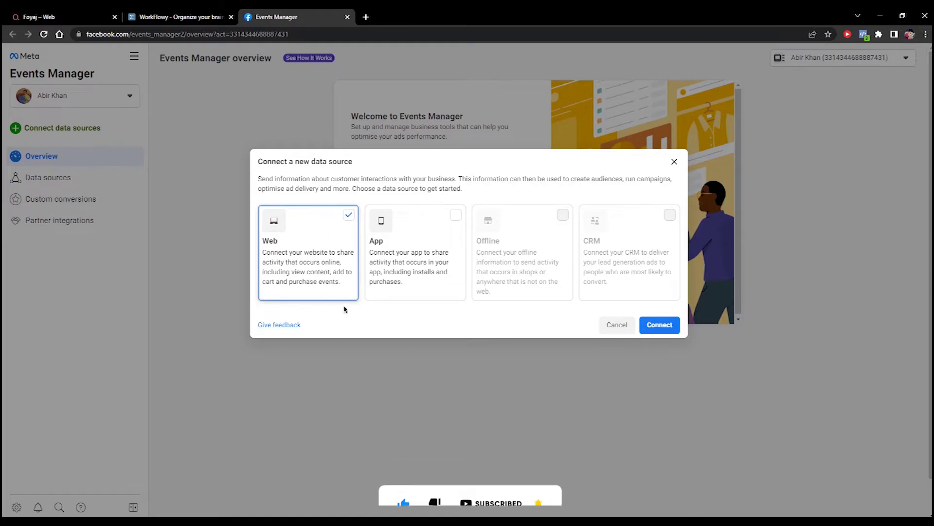
left_click(657, 326)
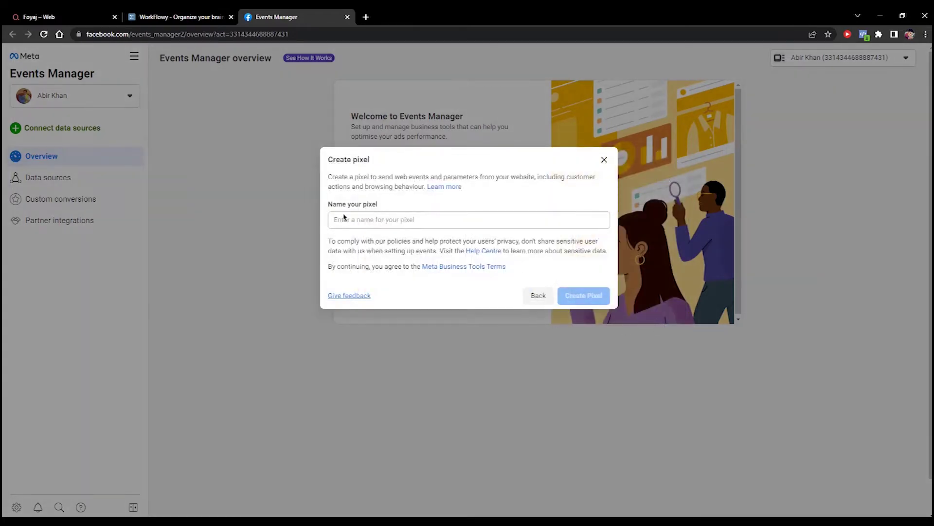
Name the new pixel "Molla Academy" and create it.
left_click(376, 220)
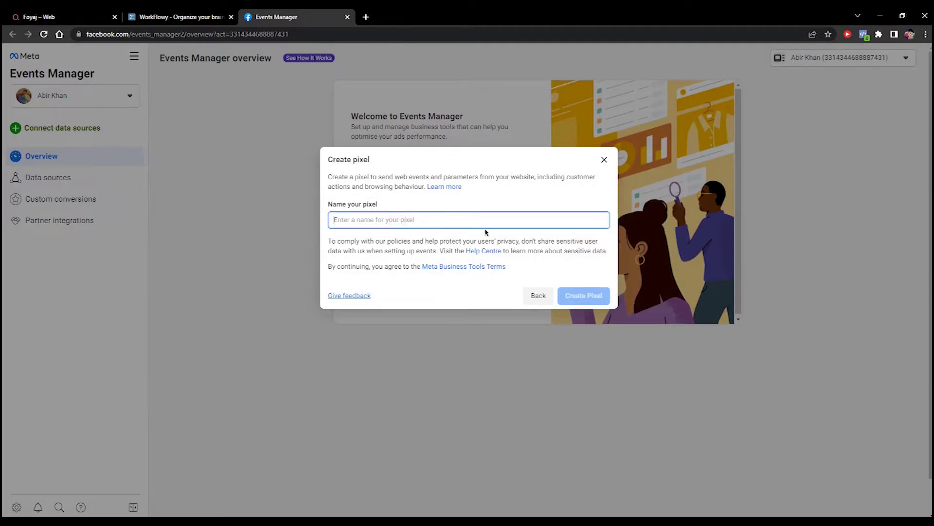
type("Molla Academy")
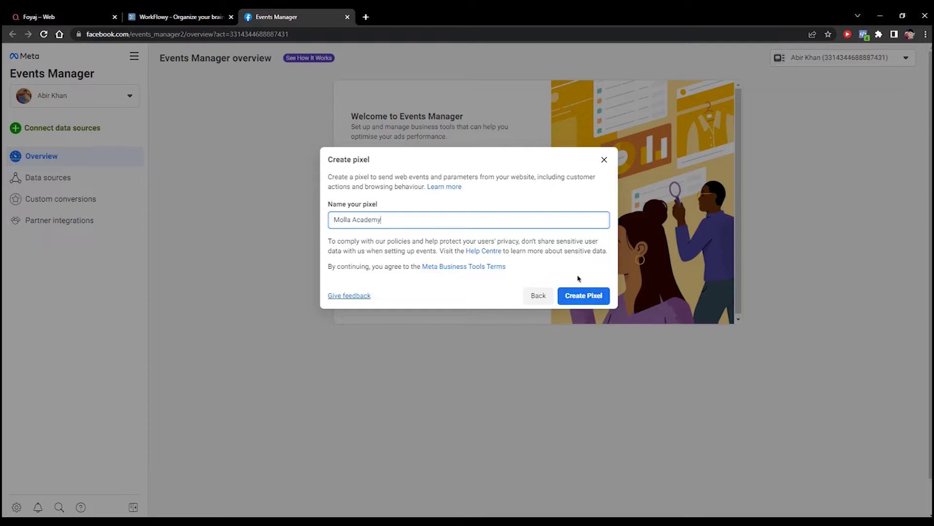
left_click(583, 299)
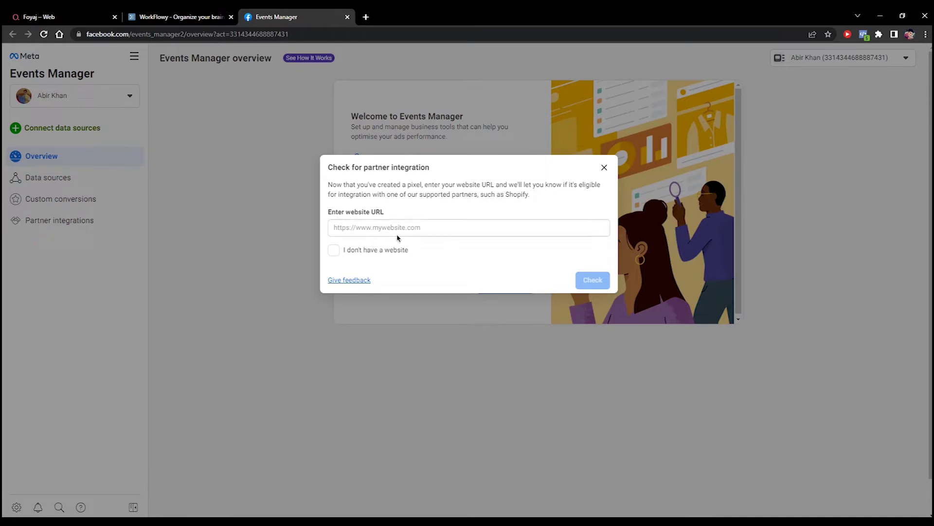
Enter the WordPress store's URL, copied from its open browser page, as the website and check it for partner integration.
left_click(357, 228)
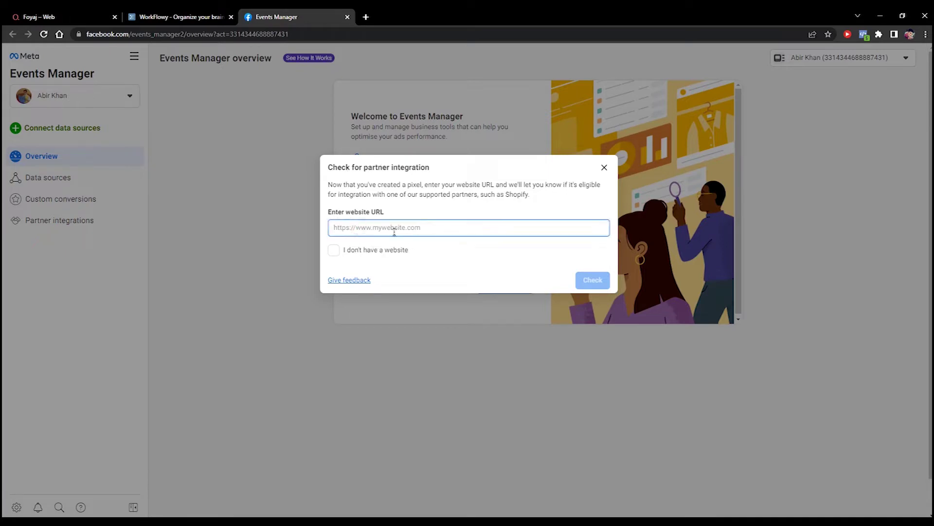
left_click(64, 17)
left_click(155, 34)
key("ctrl+c")
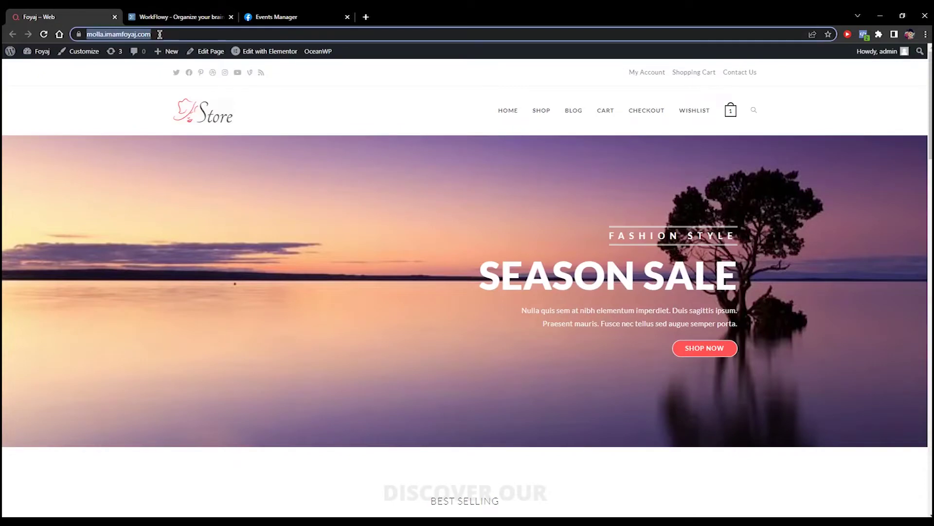
right_click(158, 36)
left_click(185, 90)
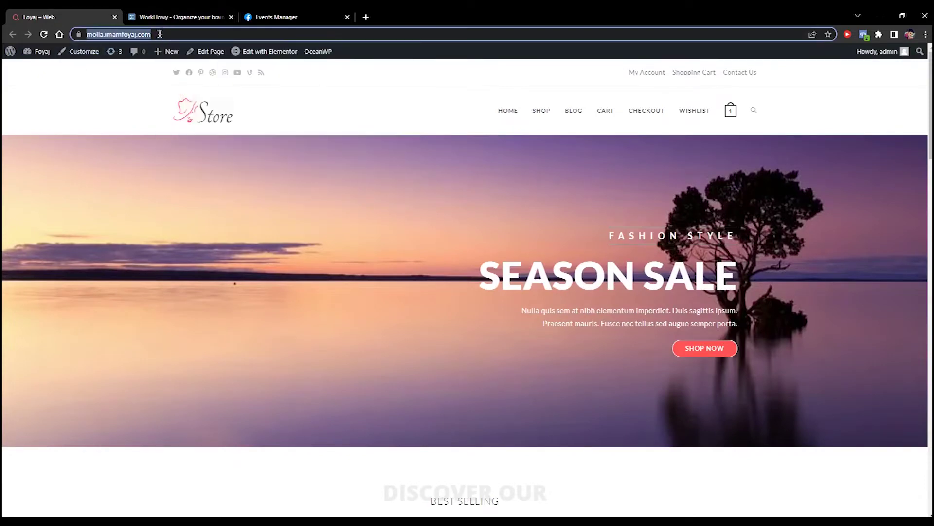
left_click(284, 12)
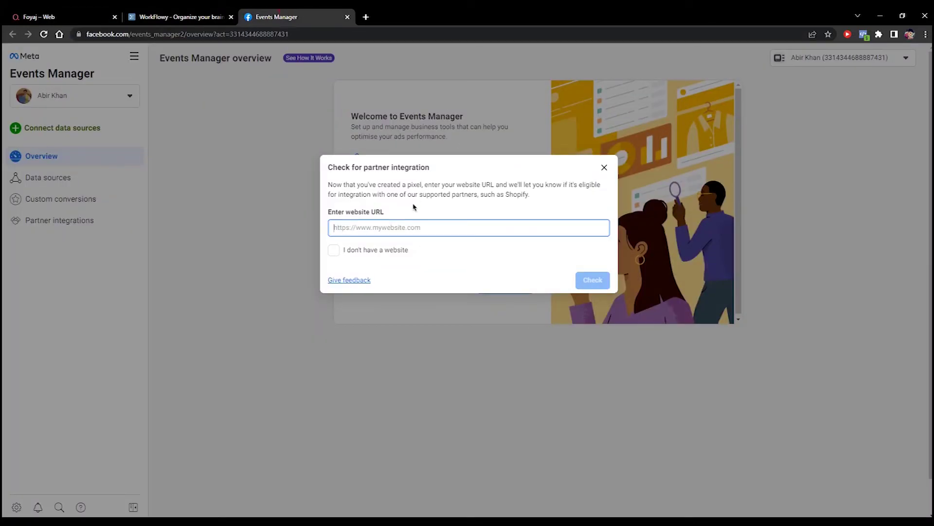
key("ctrl+v")
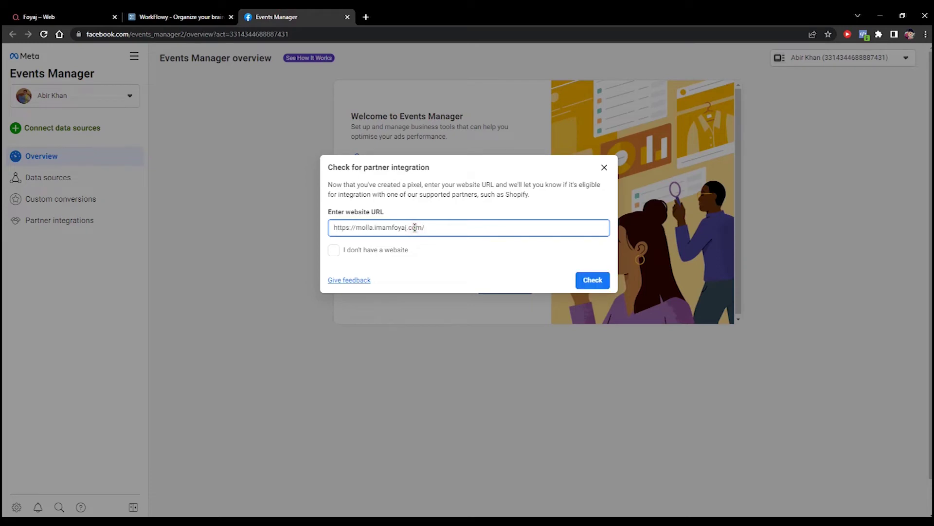
left_click(593, 285)
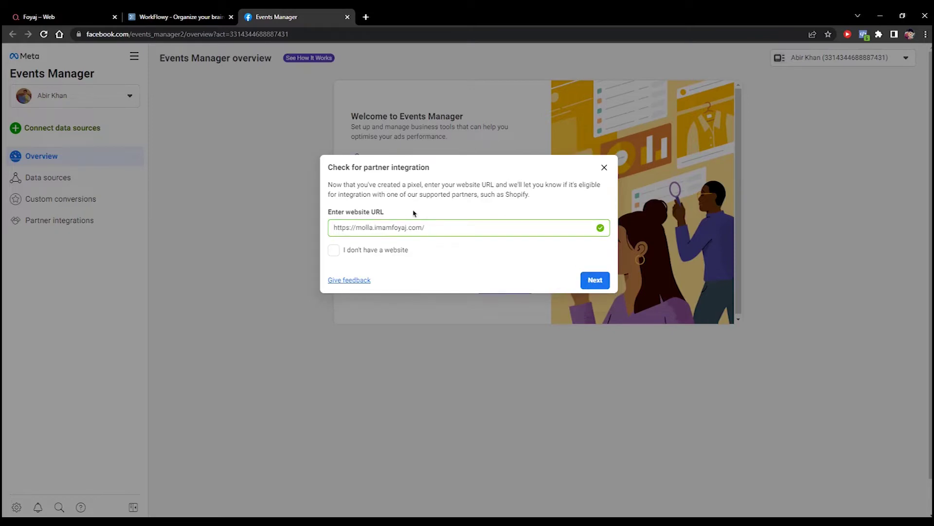
Choose Meta pixel only as the website's connection method and open the Data sources page.
left_click(594, 280)
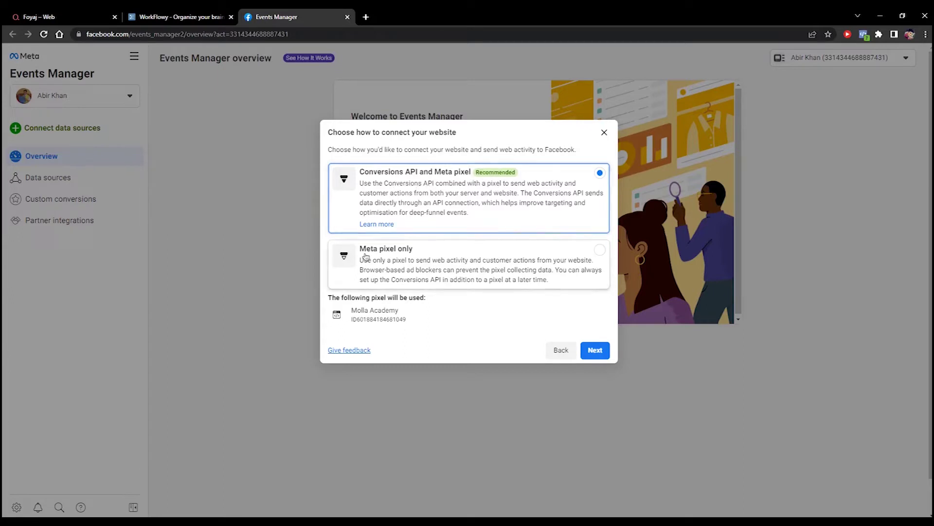
left_click(413, 260)
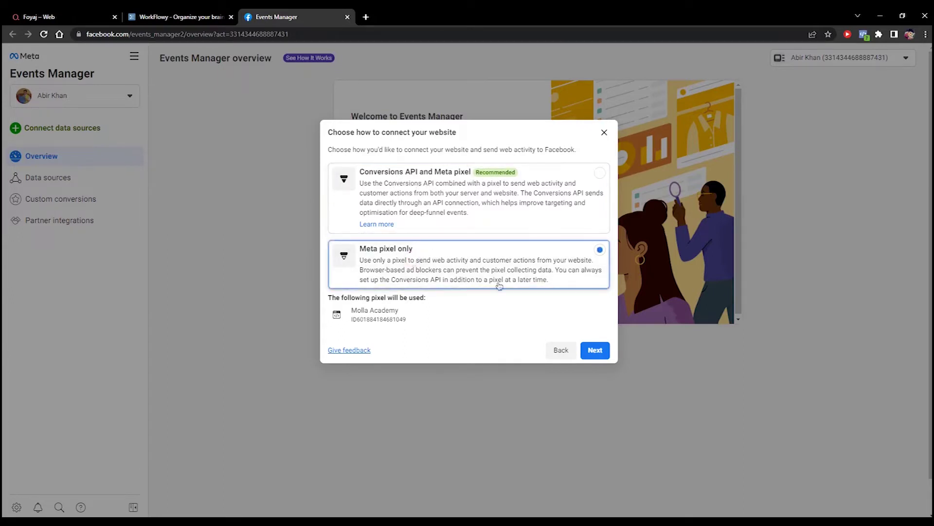
left_click(598, 353)
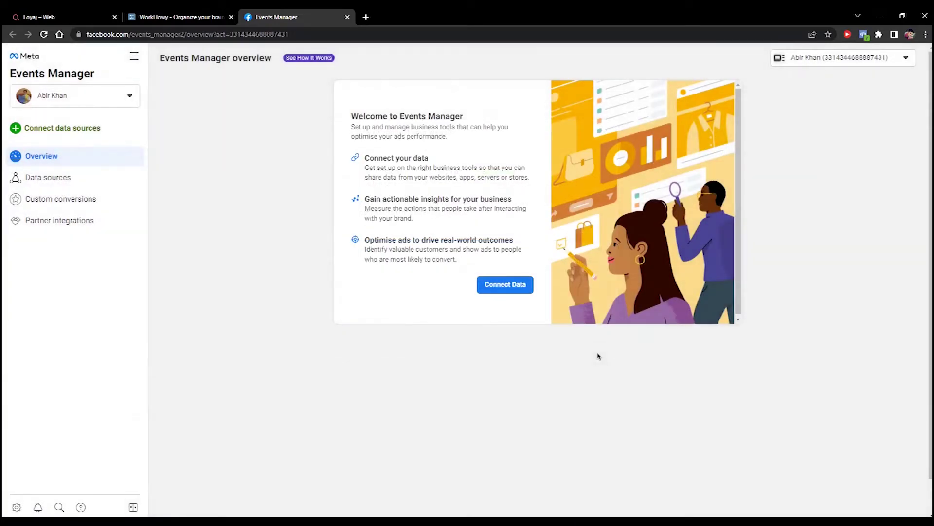
left_click(54, 178)
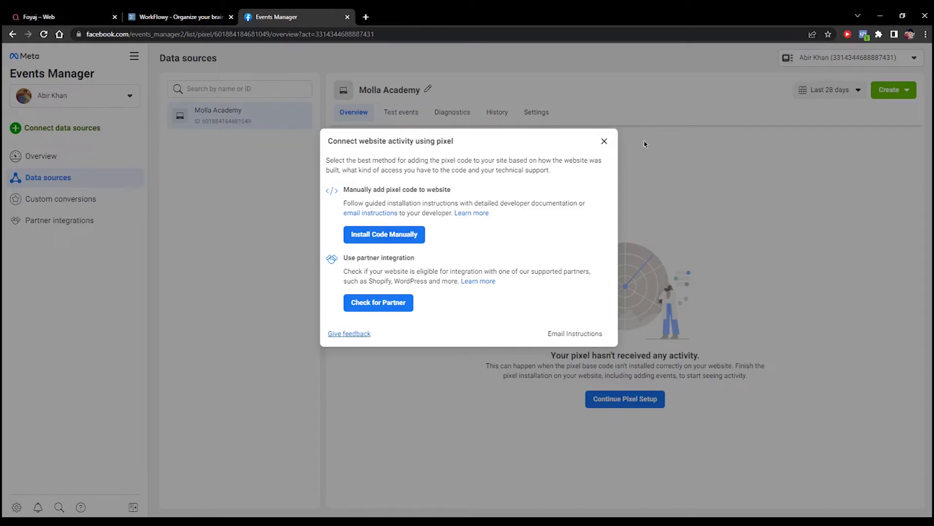
Dismiss the pixel connection dialog, look at the Events Manager overview and return to the data sources.
left_click(604, 142)
left_click(54, 156)
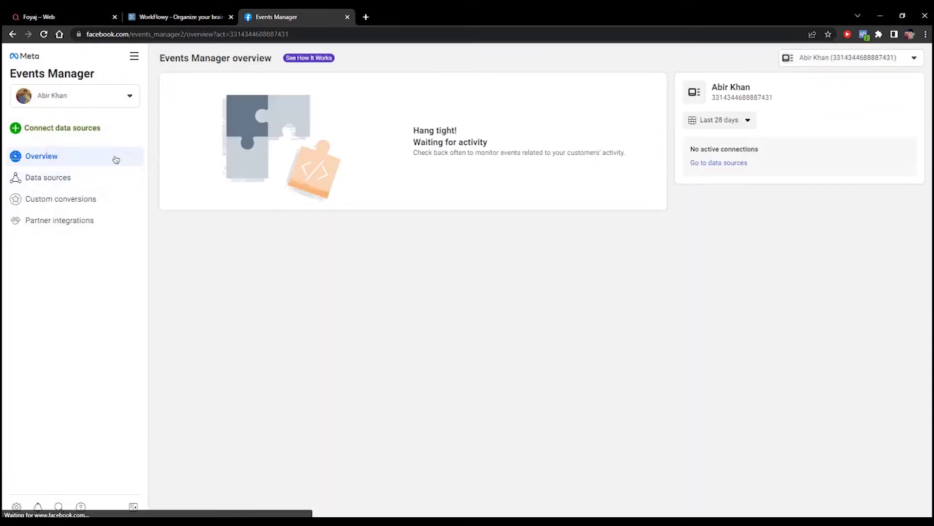
left_click(60, 178)
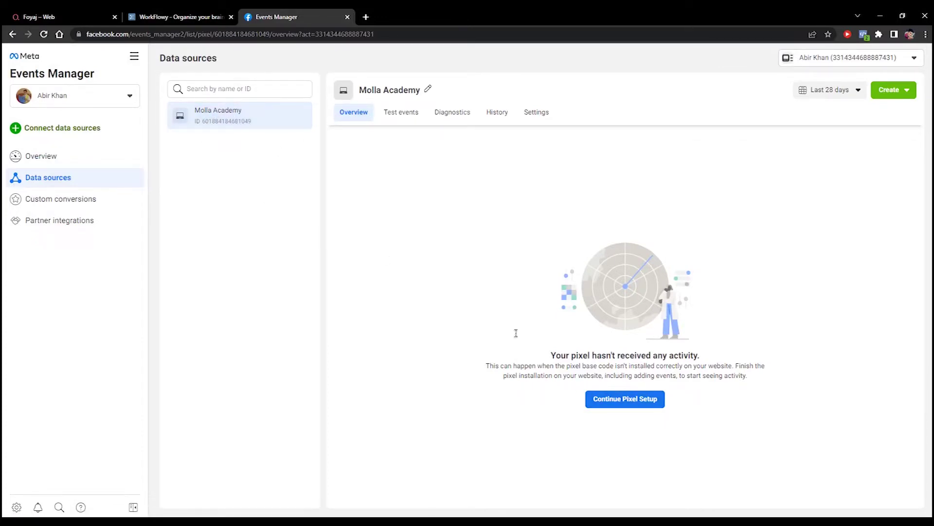
Resume the Molla Academy pixel setup with the saved website and select the Meta pixel only connection method.
left_click(635, 404)
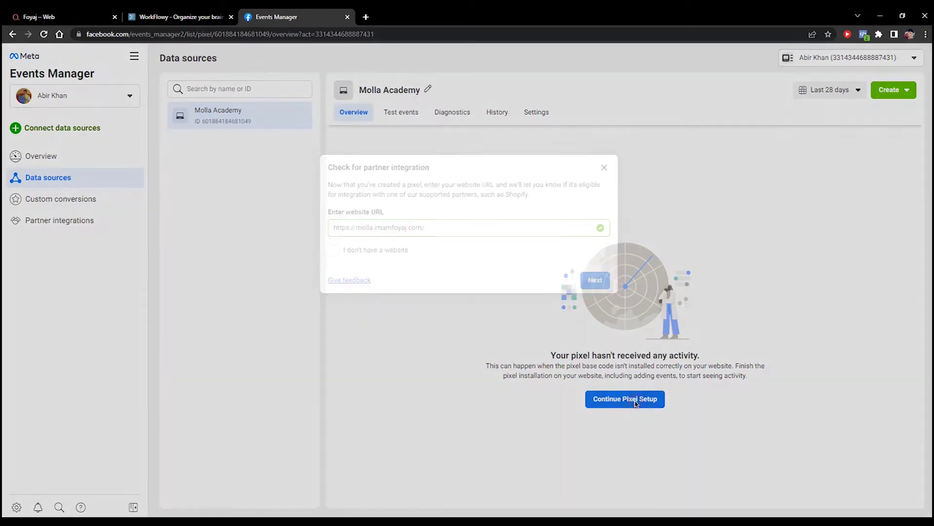
left_click(592, 284)
left_click(606, 259)
left_click(596, 352)
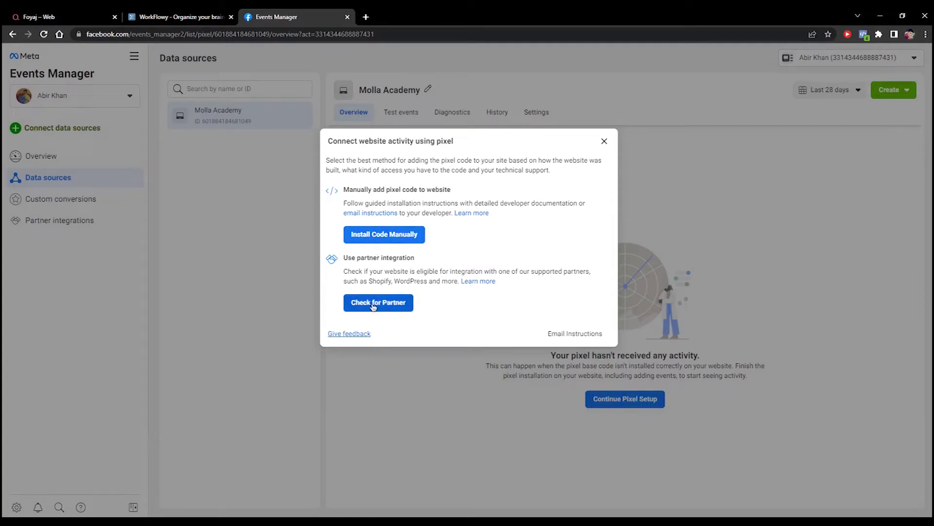
Choose to install the pixel code manually on the website and copy the Meta Pixel base code.
left_click_drag(343, 261, 415, 259)
left_click(471, 249)
left_click_drag(343, 271, 496, 281)
left_click(354, 209)
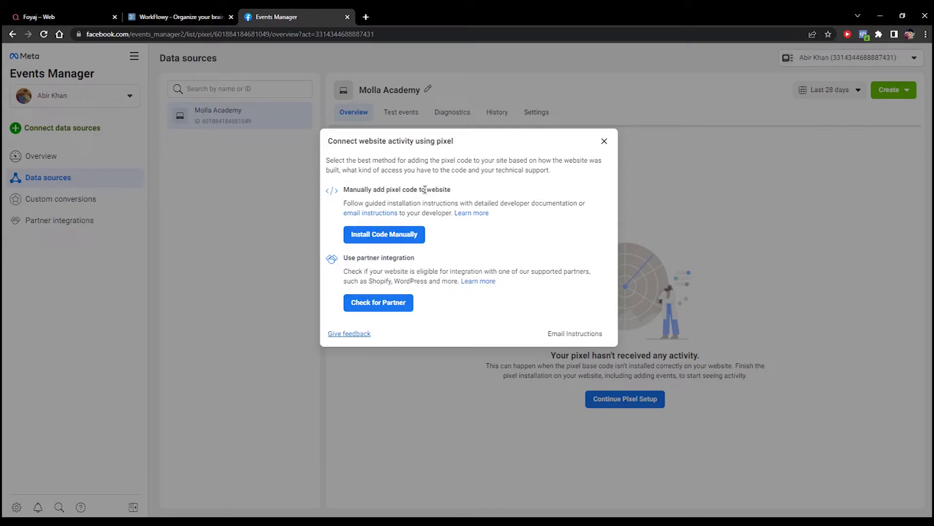
left_click(372, 241)
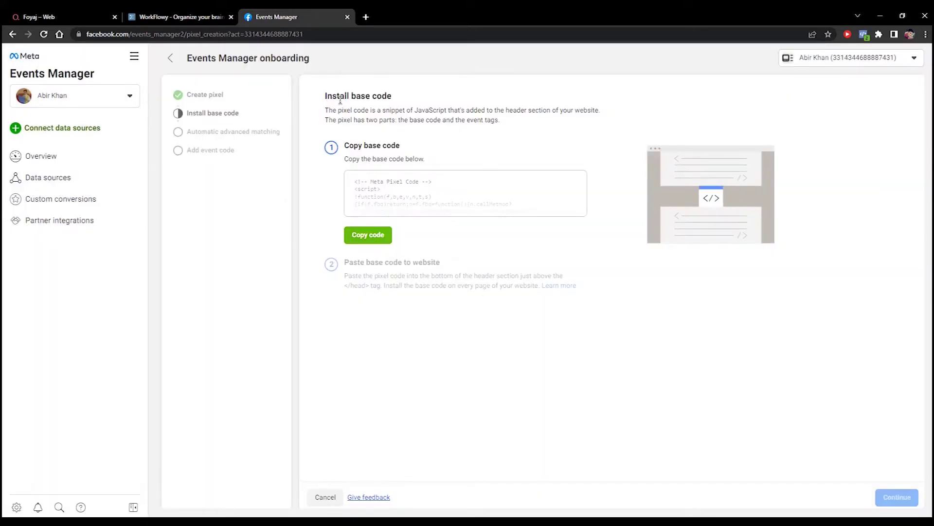
left_click(347, 237)
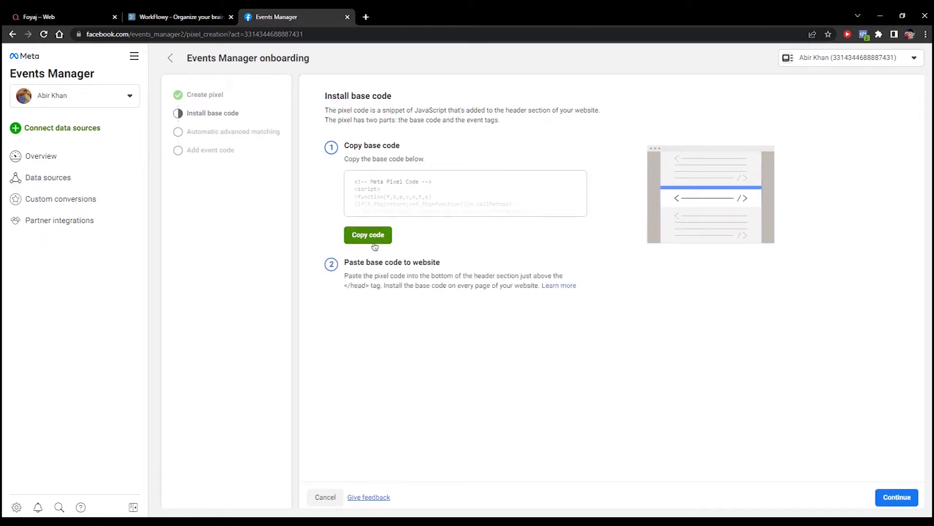
Switch to the WorkFlowy notes, review the "Click Connect Data Source" items and expand "Setup pixel 2 ways on wordpress".
left_click(201, 16)
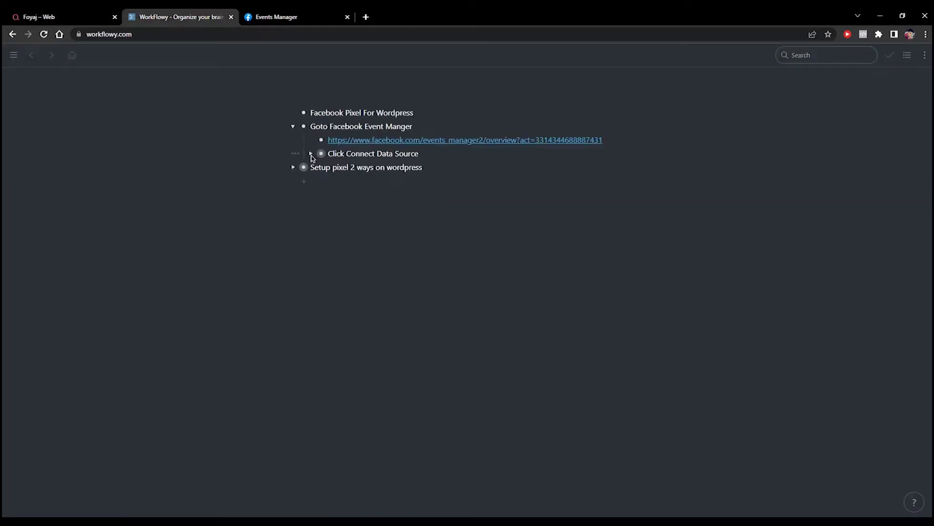
left_click(311, 154)
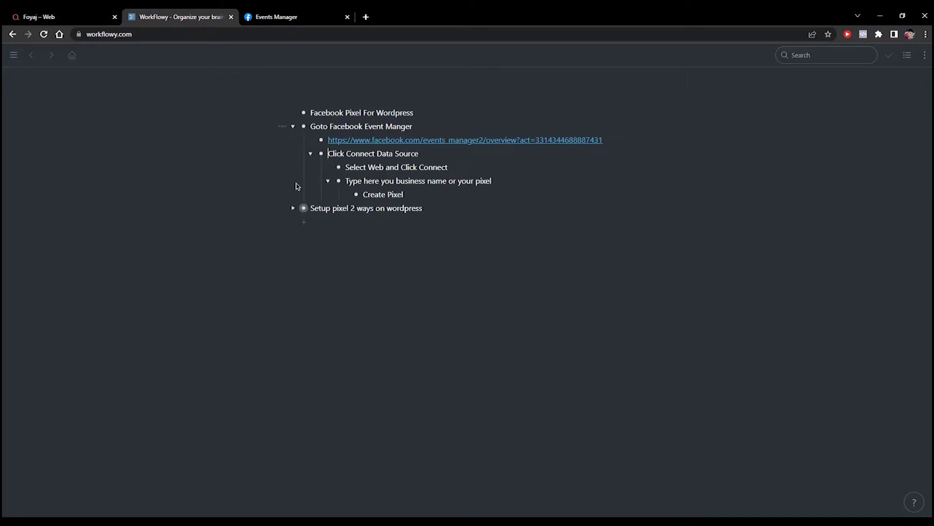
left_click(293, 208)
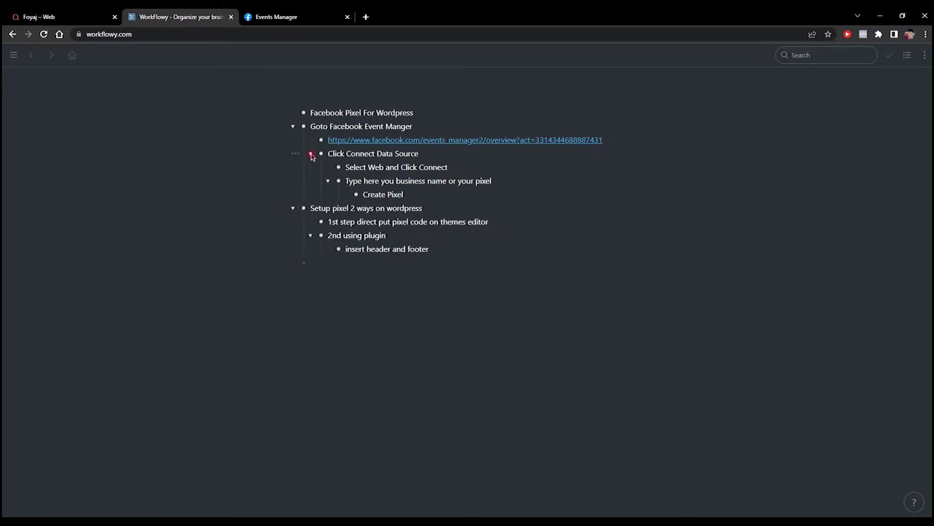
left_click(311, 154)
Colour the note "1st step direct put pixel code on themes editor" red and collapse the "2nd using plugin" item.
left_click_drag(337, 181, 490, 183)
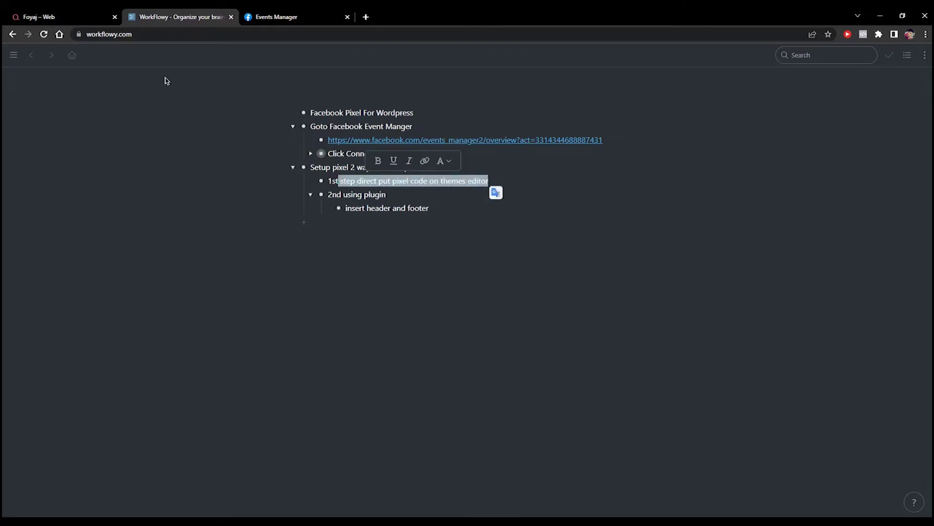
left_click(452, 182)
left_click_drag(332, 183, 452, 183)
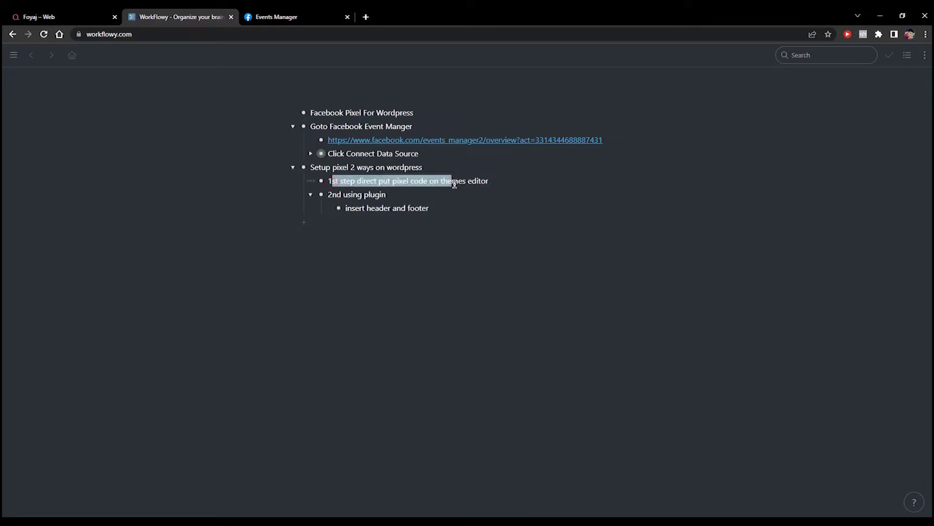
left_click(384, 182)
left_click_drag(495, 180, 327, 181)
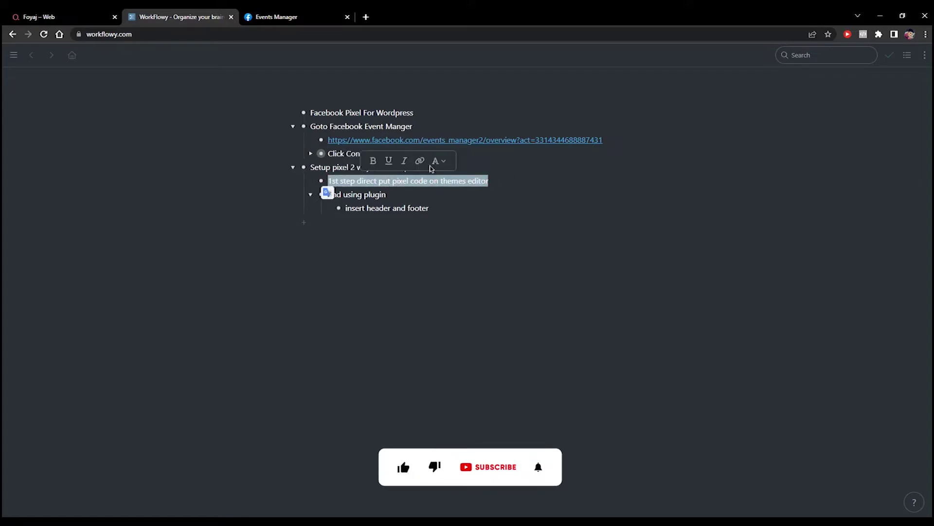
left_click(431, 166)
left_click(357, 213)
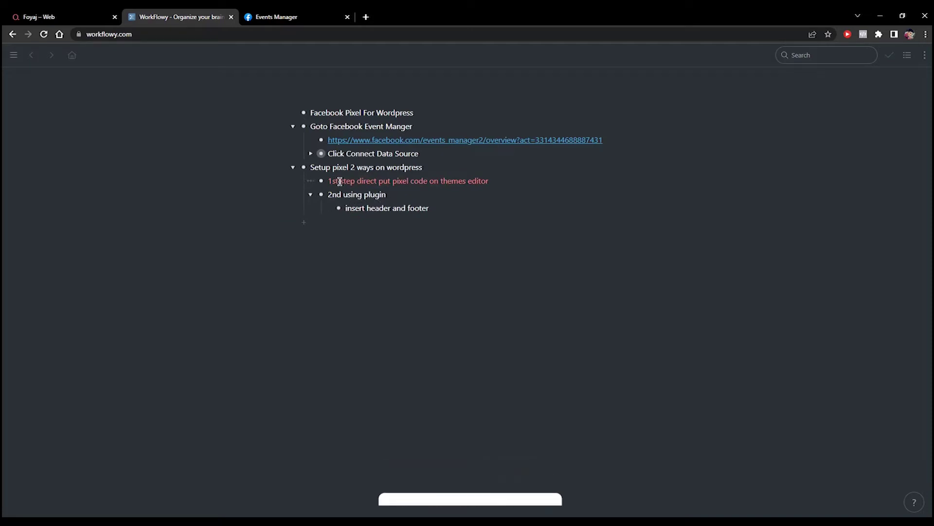
left_click(311, 196)
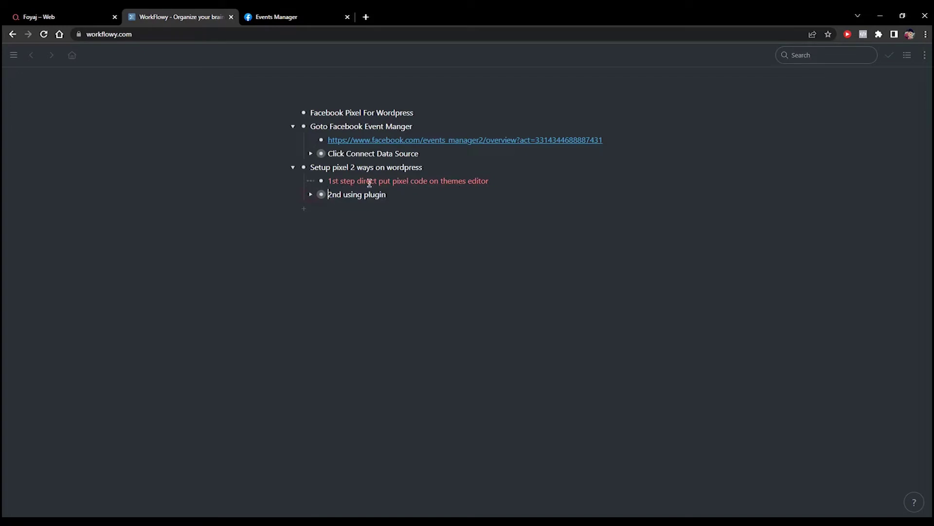
Switch to the Foyaj website and open its WordPress admin dashboard.
left_click(252, 14)
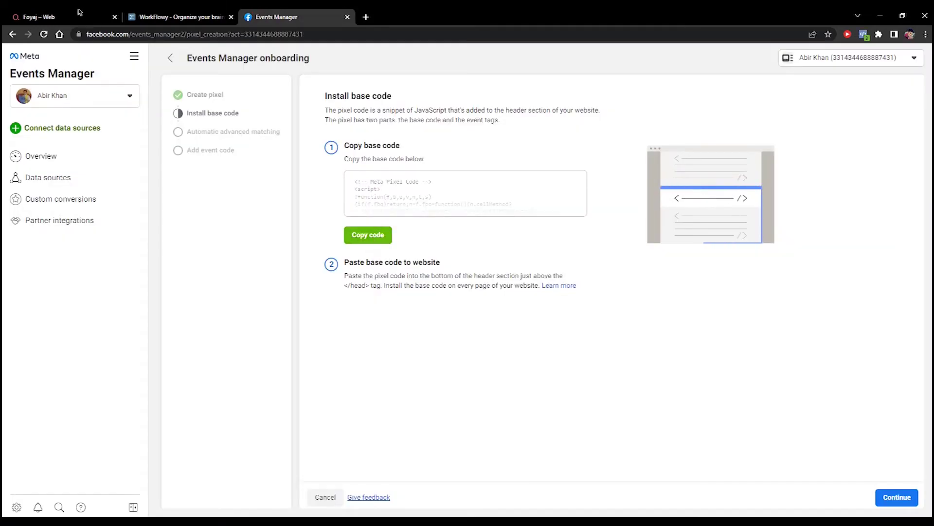
left_click(45, 15)
left_click(163, 34)
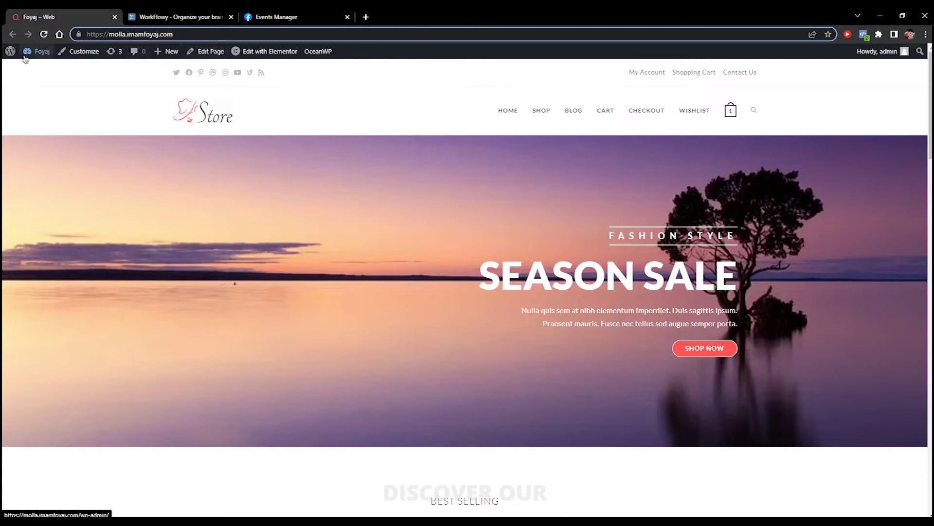
type("/")
key("Return")
mouse_move(38, 57)
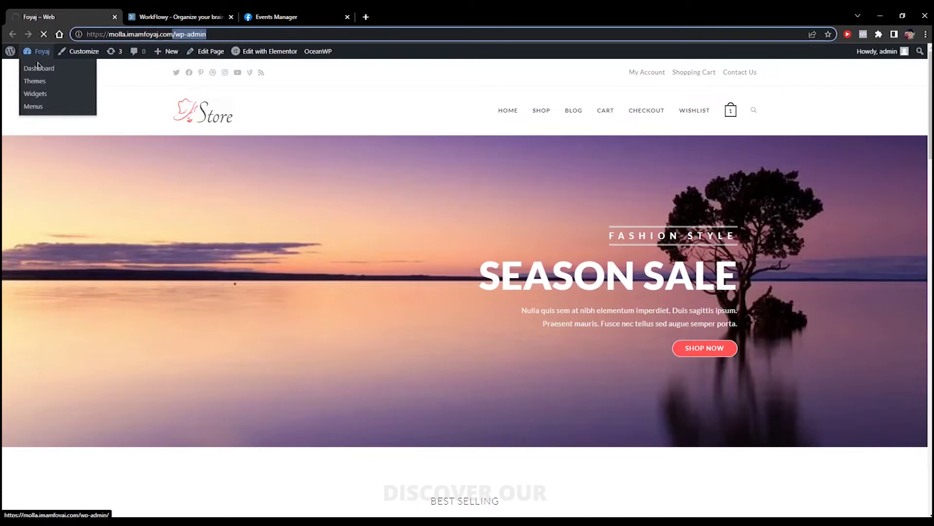
left_click(38, 71)
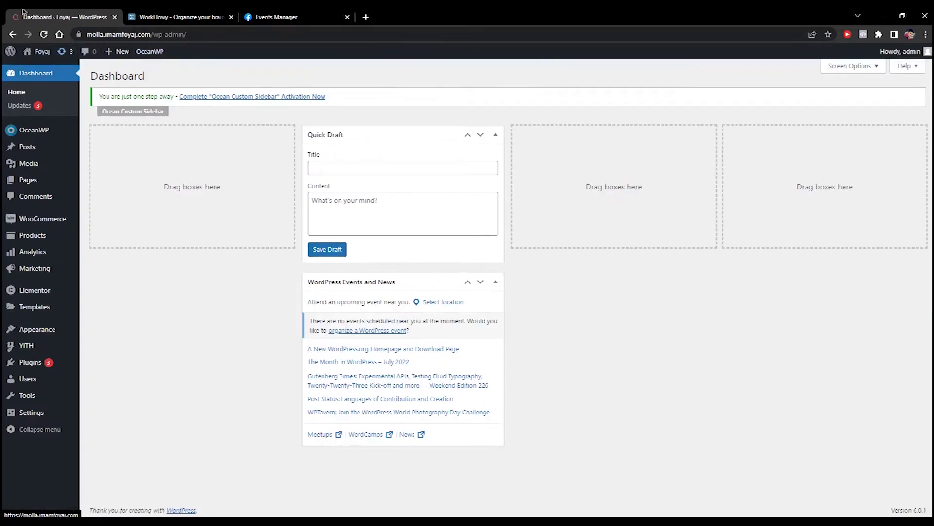
Open the Theme File Editor and keep OceanWP as the theme to edit.
mouse_move(37, 329)
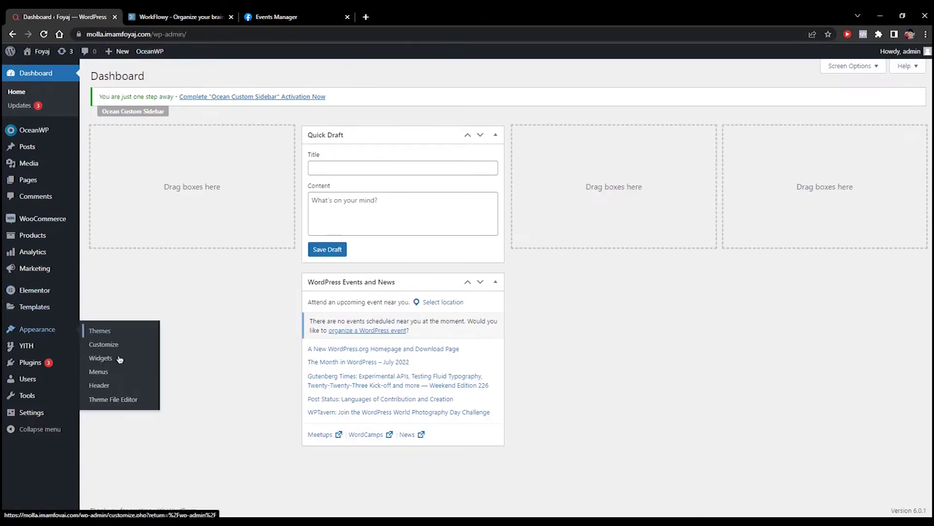
left_click(111, 400)
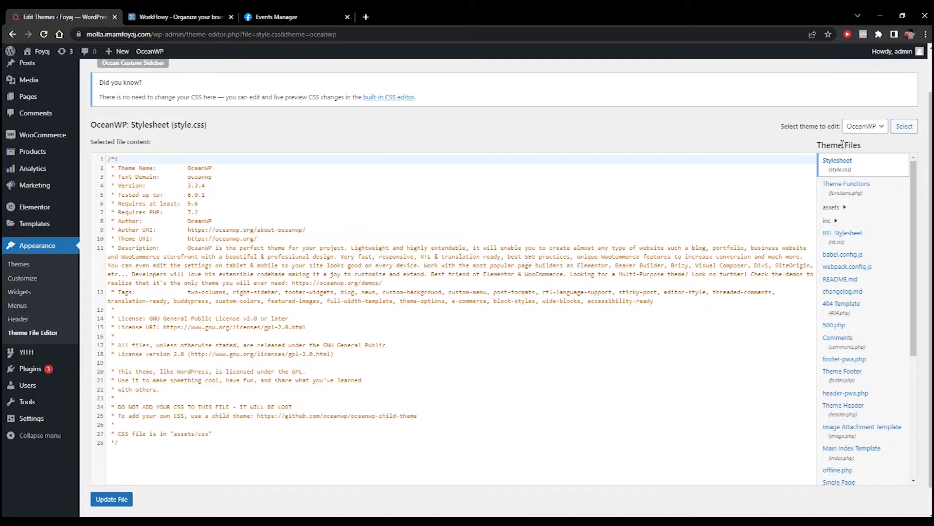
left_click(862, 128)
left_click(864, 139)
Open the Theme Header file (header.php) and add an empty line after the wp_head() call, just above </head>.
left_click(849, 395)
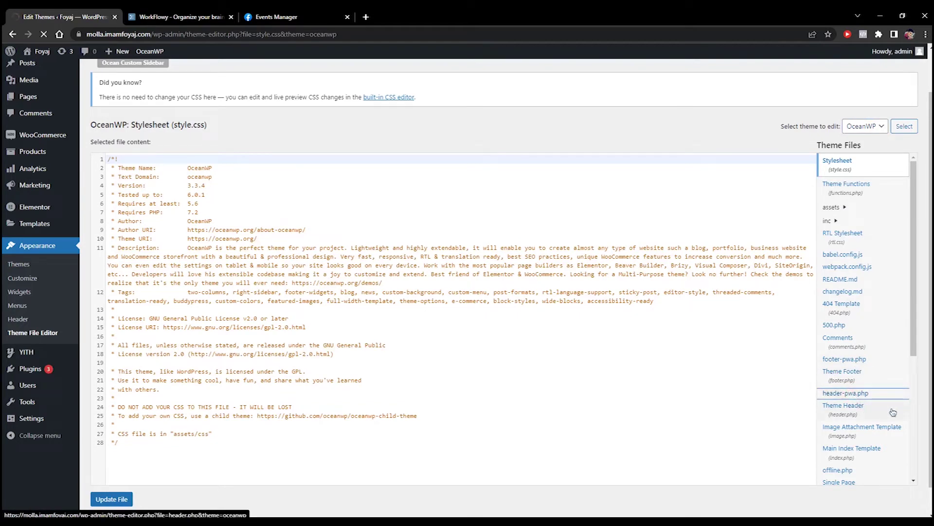
scroll(868, 338, "down", 2)
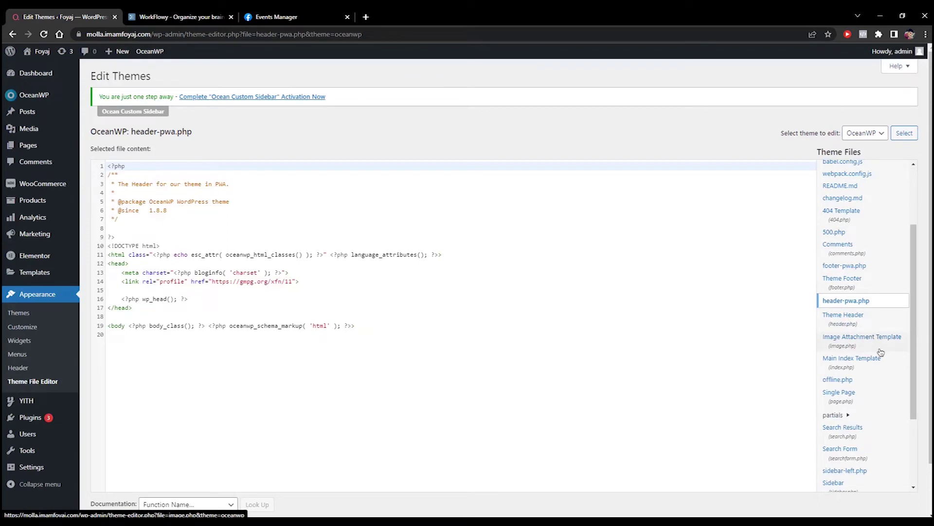
scroll(881, 352, "down", 1)
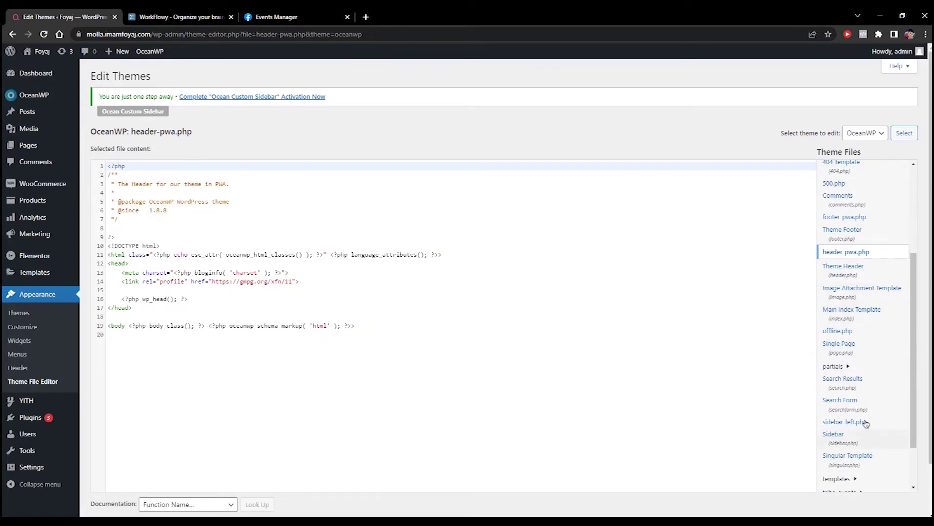
left_click(865, 274)
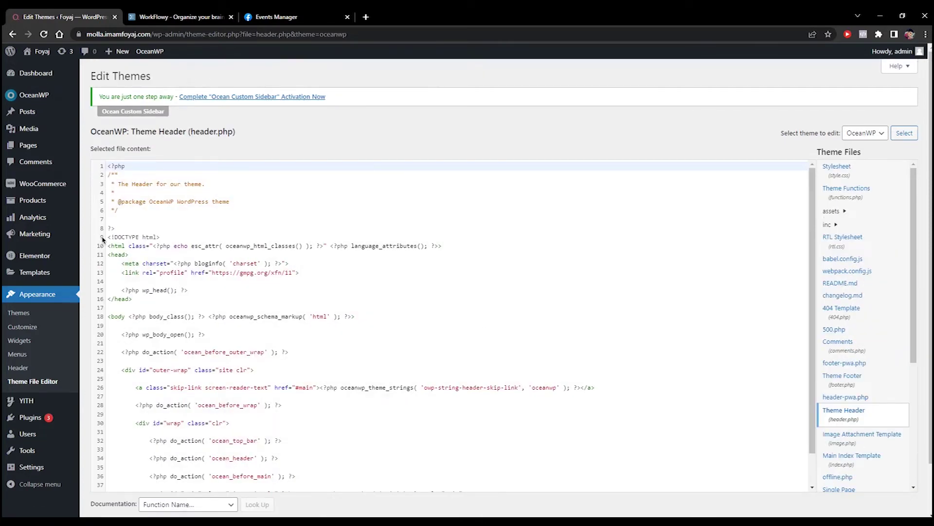
left_click(193, 291)
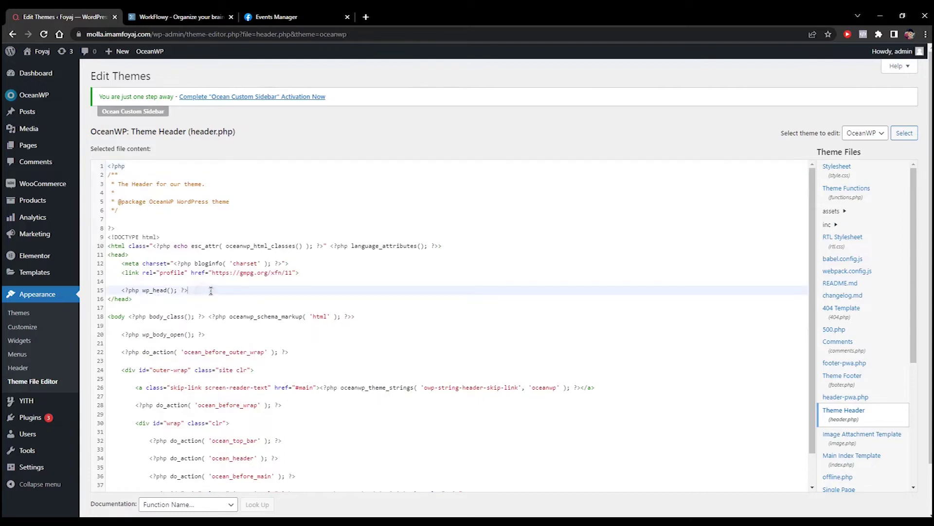
key("Return")
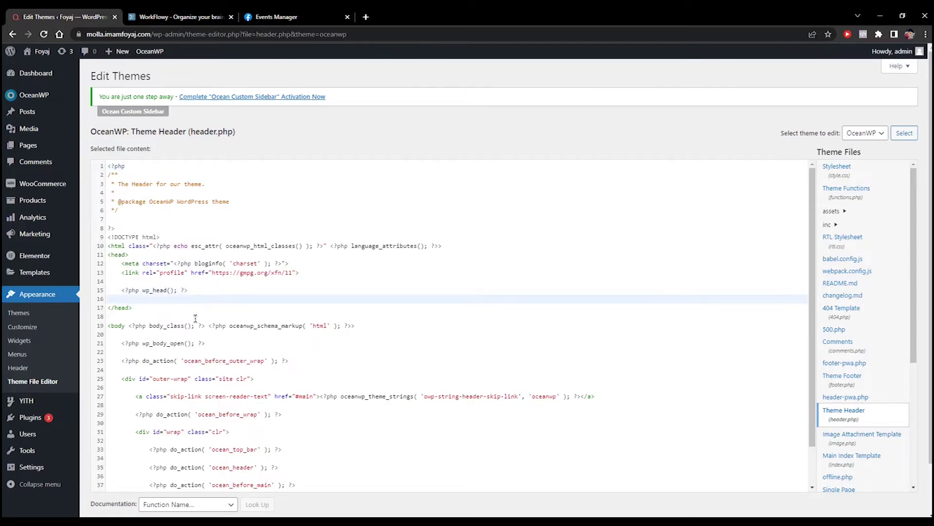
left_click(112, 308)
left_click(131, 299)
type("This should be placed in the header")
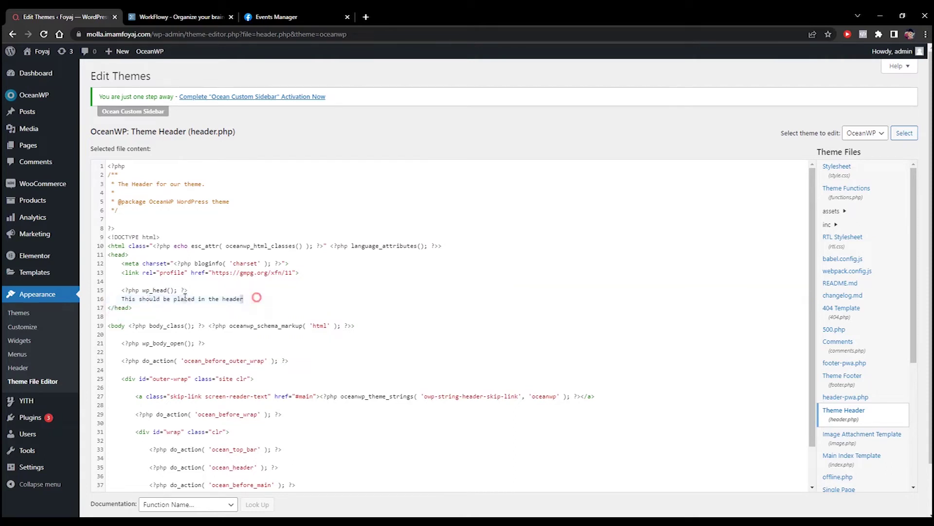
left_click_drag(257, 298, 121, 299)
key("BackSpace")
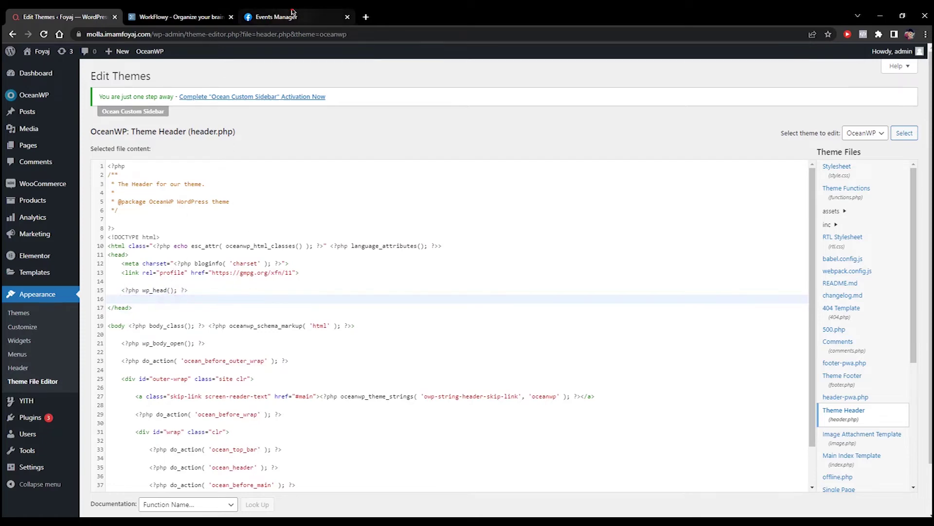
Copy the Meta Pixel base code from Events Manager, paste it above </head> in header.php and select its noscript block through the end comment.
left_click(276, 17)
left_click(368, 235)
left_click(73, 16)
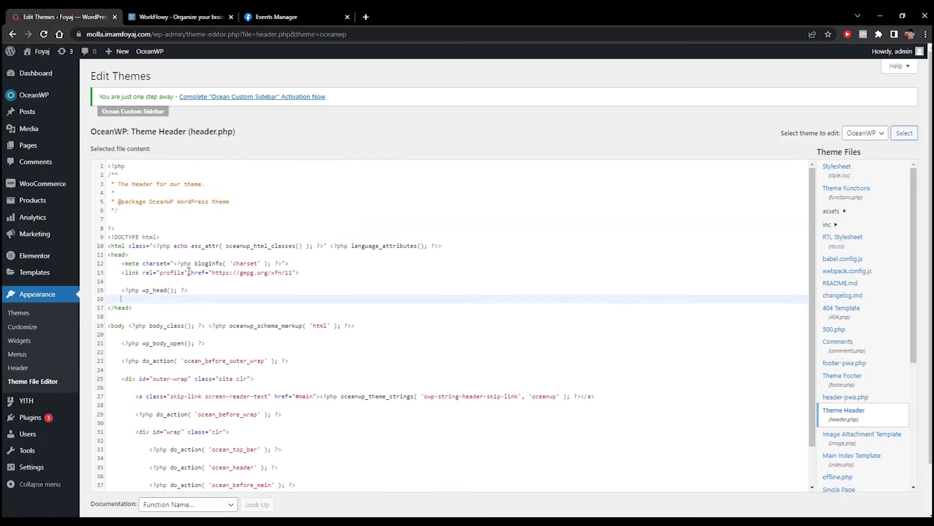
left_click(165, 299)
key("ctrl+v")
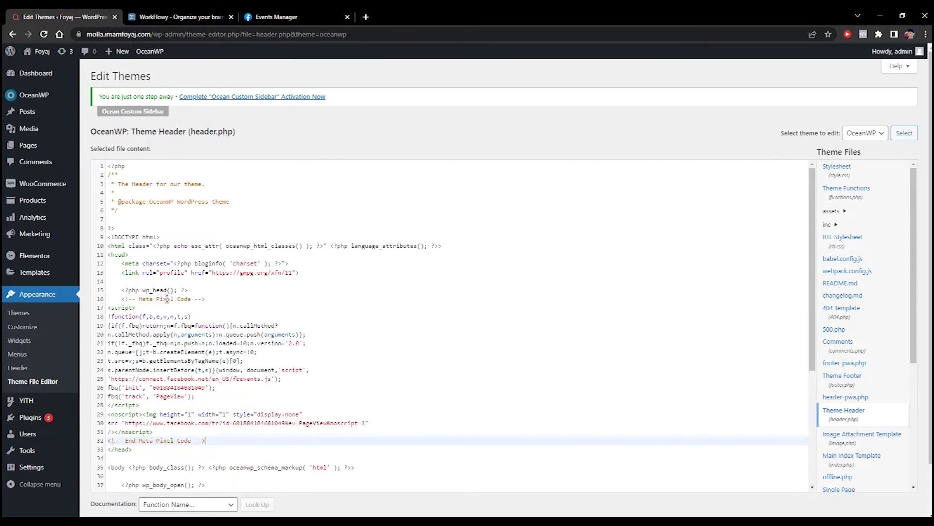
scroll(190, 409, "down", 2)
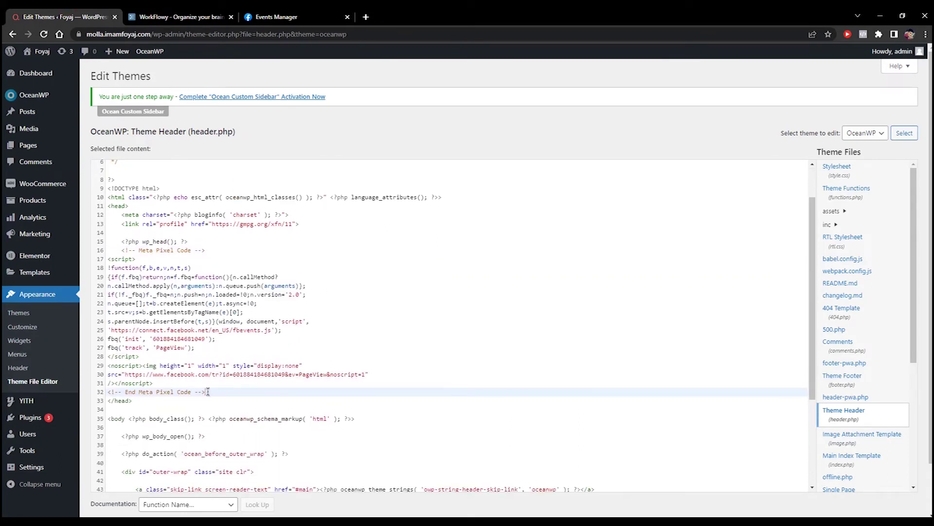
left_click_drag(217, 396, 104, 372)
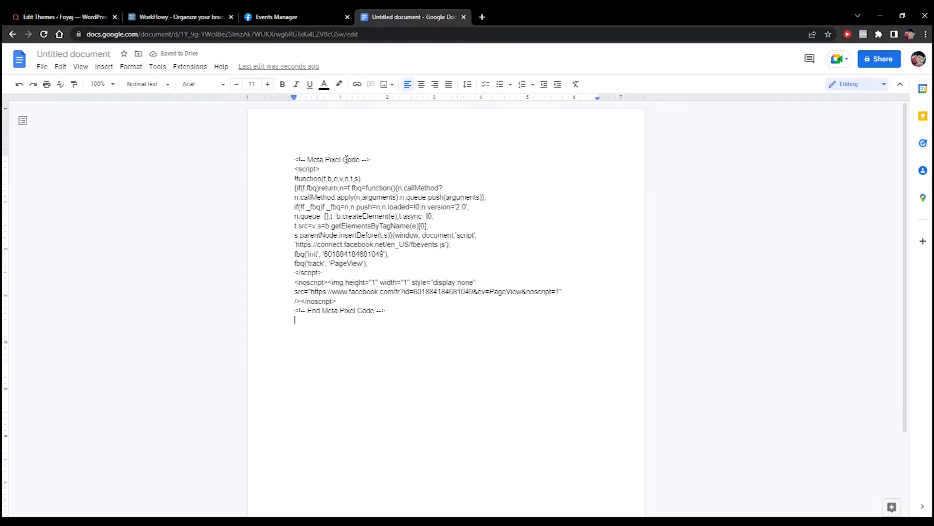
In the Google Docs copy of the pixel code, separate the noscript block from the script with two blank lines.
left_click(336, 272)
key("Return")
key("Return")
left_click(296, 301)
left_click_drag(321, 303, 492, 334)
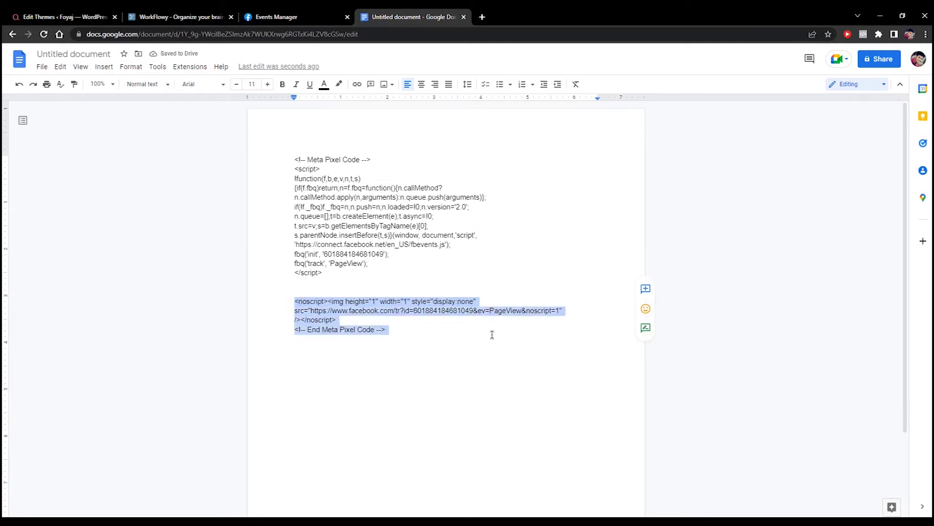
left_click(397, 334)
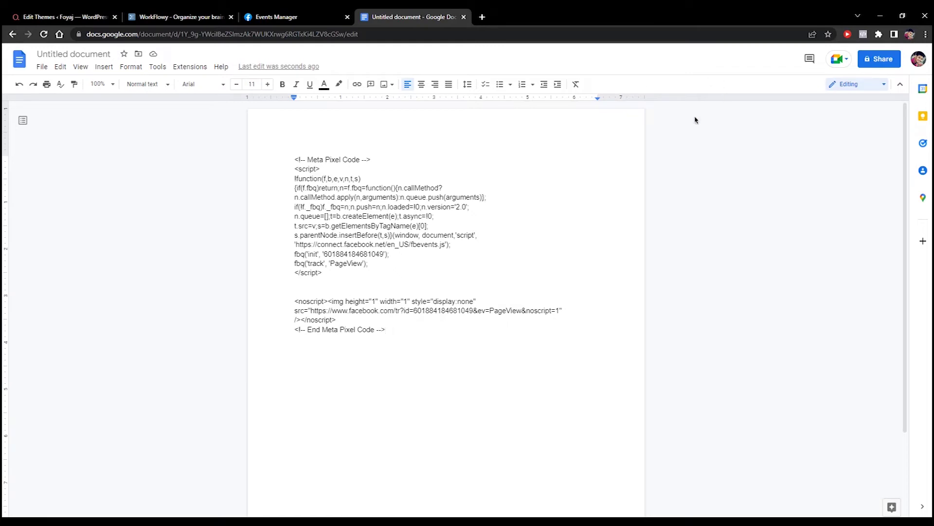
Try to delete the noscript block together with the "End Meta Pixel Code" comment from the document.
scroll(681, 183, "down", 2)
scroll(699, 185, "up", 2)
left_click_drag(292, 301, 390, 331)
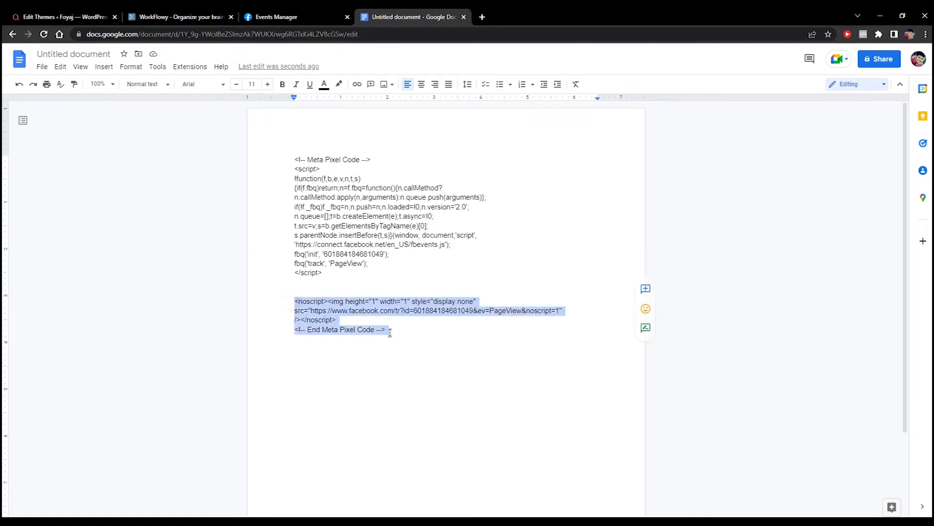
key("BackSpace")
key("BackSpace")
key("BackSpace")
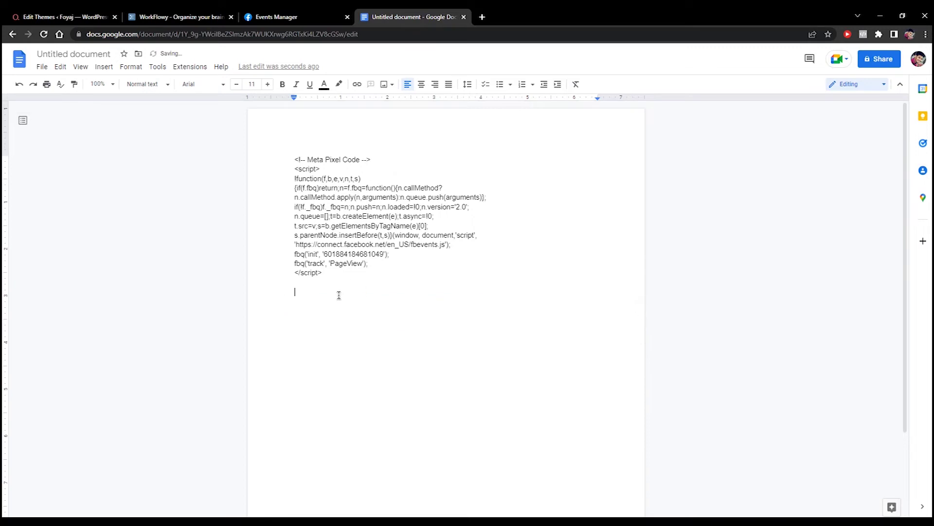
Copy the remaining pixel script and undo the removal of the noscript block and end comment.
left_click_drag(329, 277, 375, 273)
left_click(375, 273)
left_click_drag(290, 159, 341, 274)
right_click(321, 225)
left_click(350, 251)
left_click(350, 287)
key("ctrl+v")
left_click(389, 341)
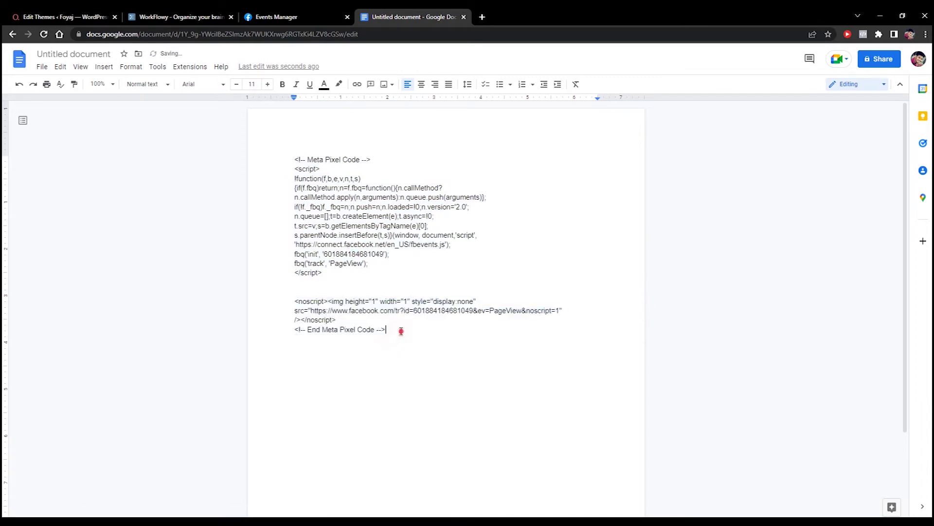
Delete only the noscript block from the document, keeping the "End Meta Pixel Code" comment.
left_click_drag(401, 331, 295, 331)
left_click_drag(353, 322, 295, 301)
key("BackSpace")
Move the "<!-- End Meta Pixel Code -->" comment directly below the </script> line.
left_click_drag(397, 314, 294, 311)
key("ctrl+c")
left_click(311, 282)
key("ctrl+v")
left_click_drag(402, 313, 289, 314)
key("BackSpace")
key("BackSpace")
key("BackSpace")
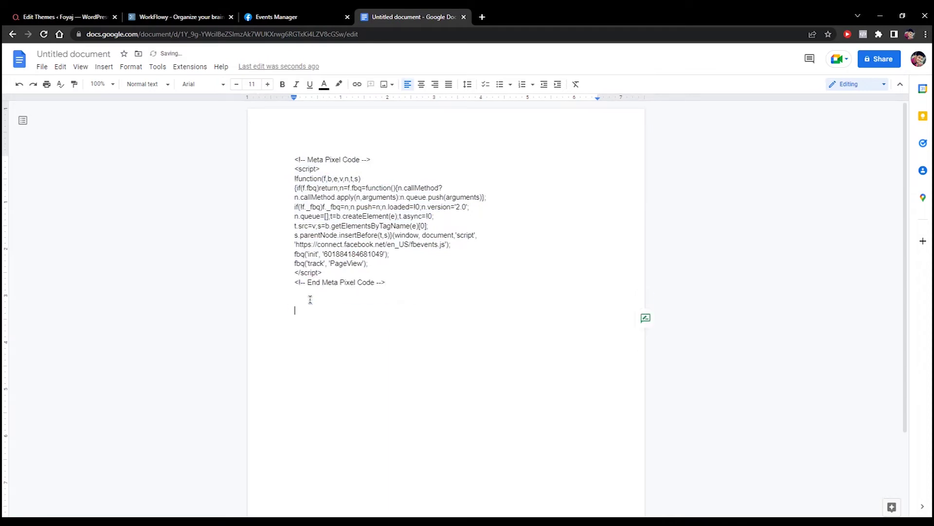
Copy the trimmed Meta Pixel code from the document and replace the whole pixel block above </head> in header.php with it.
left_click_drag(400, 283, 263, 155)
right_click(318, 206)
left_click(334, 236)
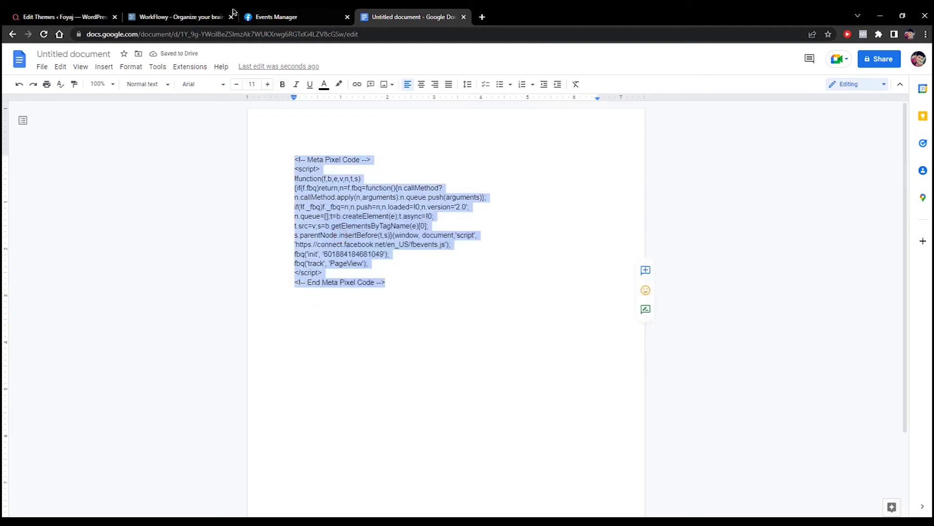
left_click(276, 17)
left_click(96, 12)
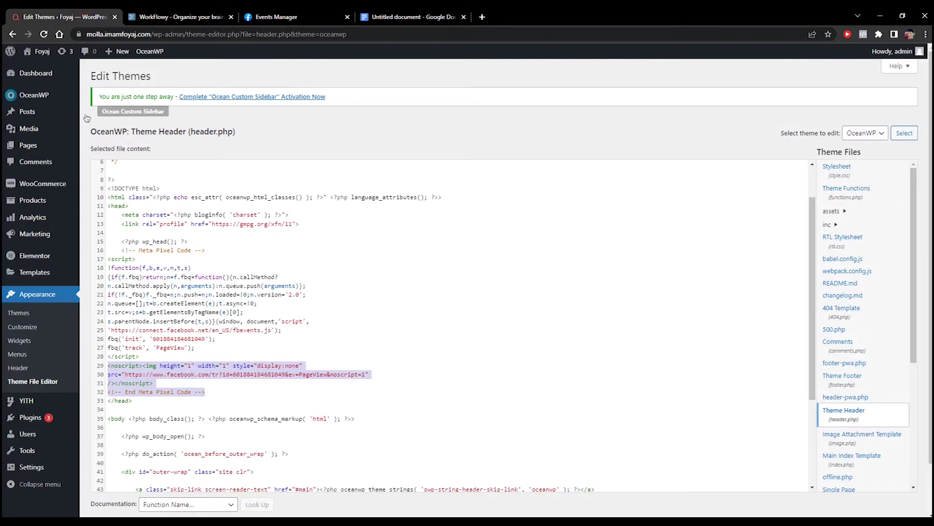
left_click_drag(207, 392, 117, 252)
key("ctrl+v")
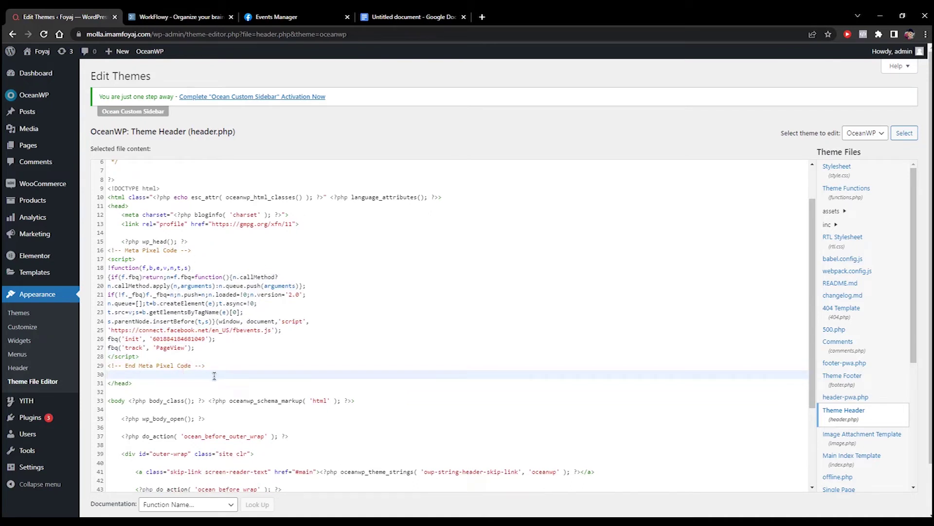
key("BackSpace")
Review the edited header.php and expand the "2nd using plugin" item in the WorkFlowy notes.
left_click(203, 14)
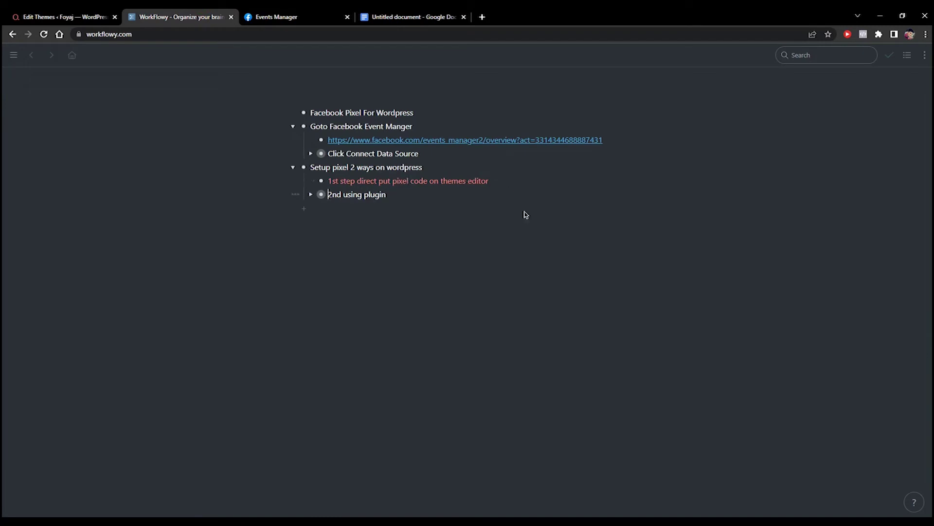
left_click(97, 17)
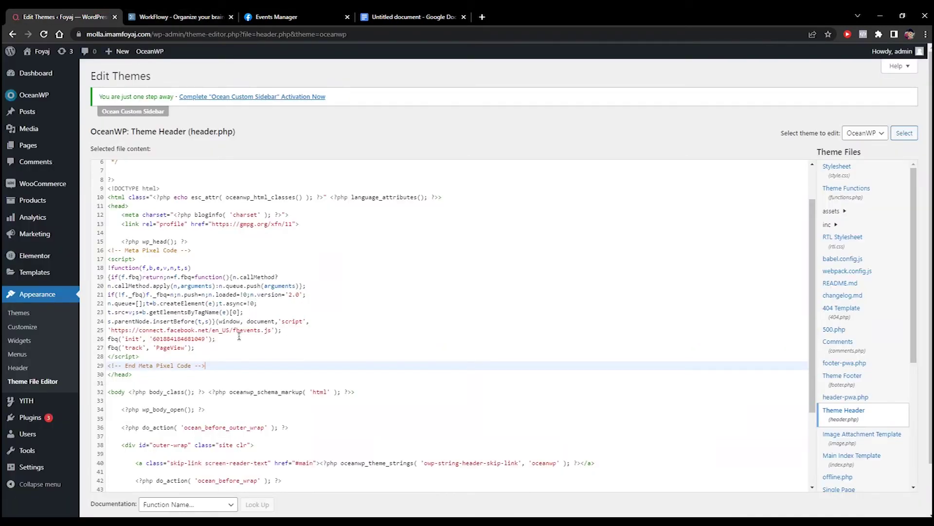
scroll(173, 454, "down", 5)
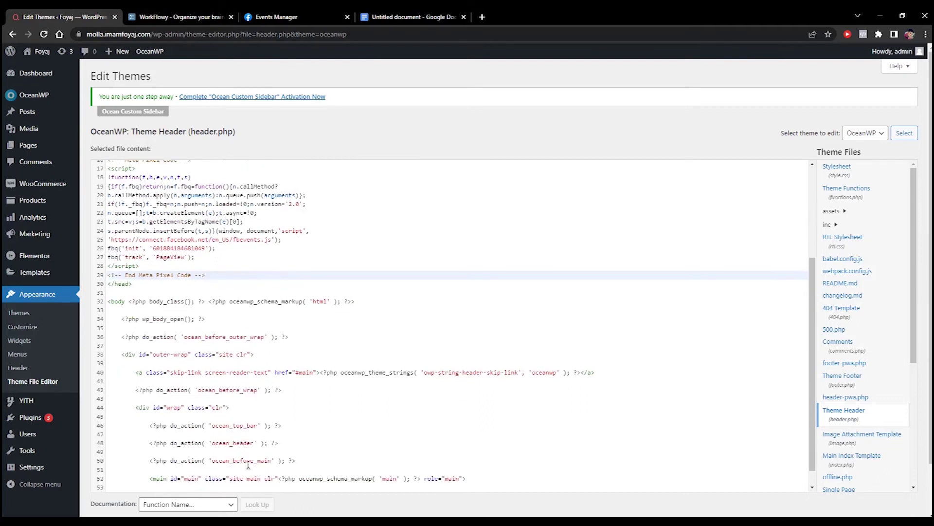
scroll(122, 311, "up", 2)
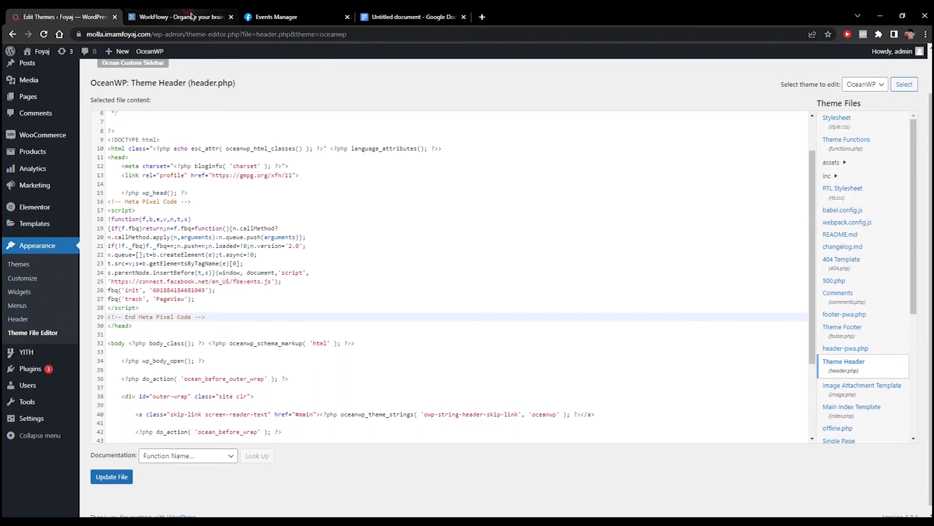
left_click(175, 17)
left_click(310, 193)
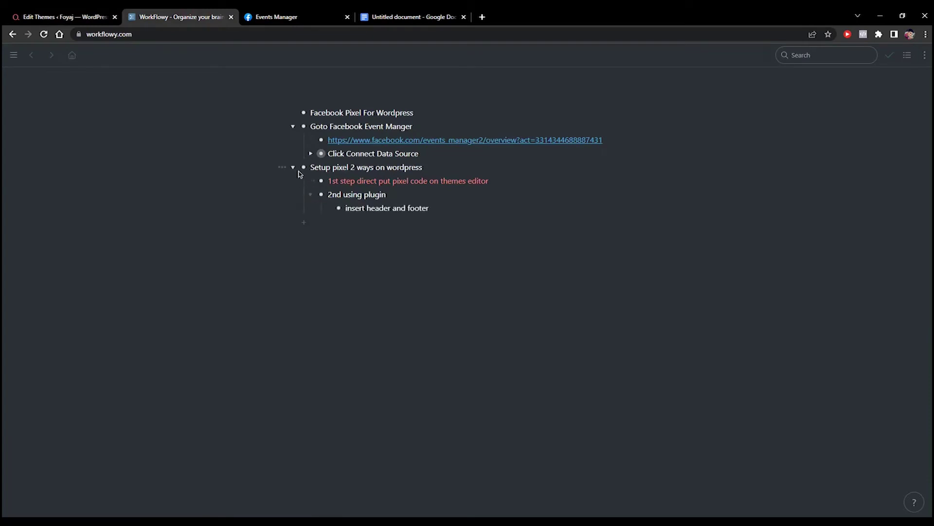
left_click(294, 168)
left_click(293, 168)
Return to the WordPress admin and open the page for adding new plugins.
left_click(87, 14)
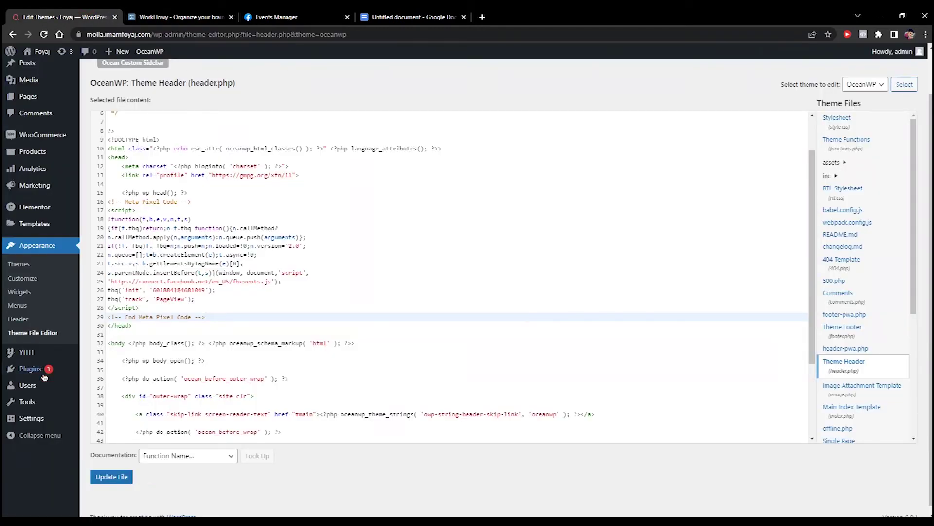
mouse_move(31, 370)
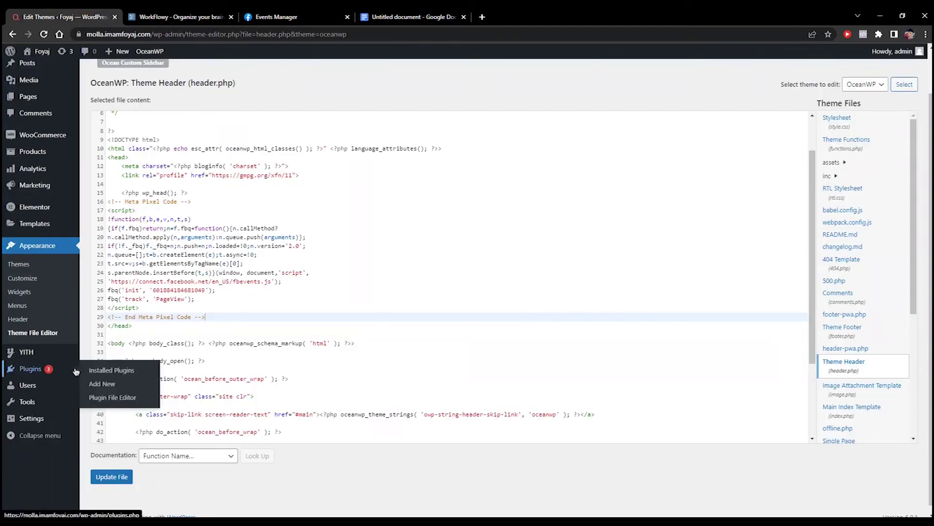
left_click(101, 384)
left_click(511, 90)
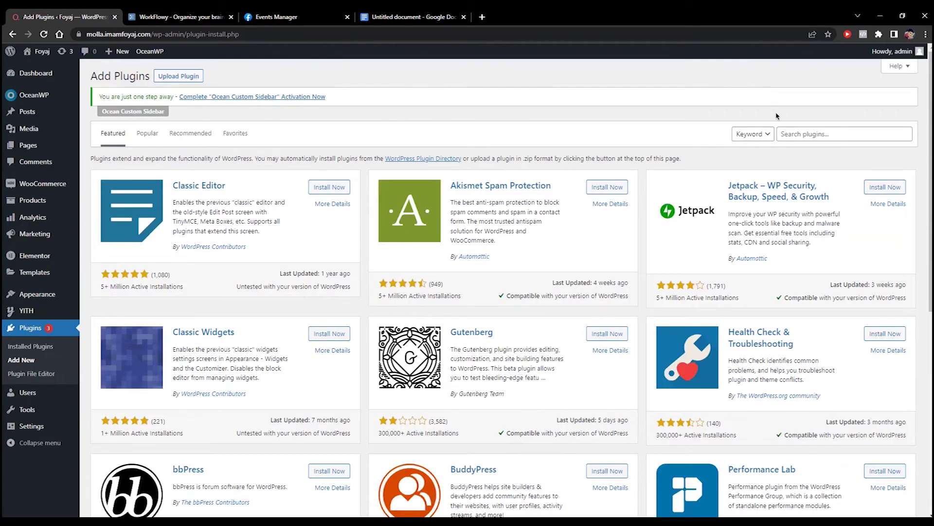
Search the plugin directory for "insert header" and open the settings page of the installed WP Headers and Footers plugin.
left_click(811, 135)
type("insert header")
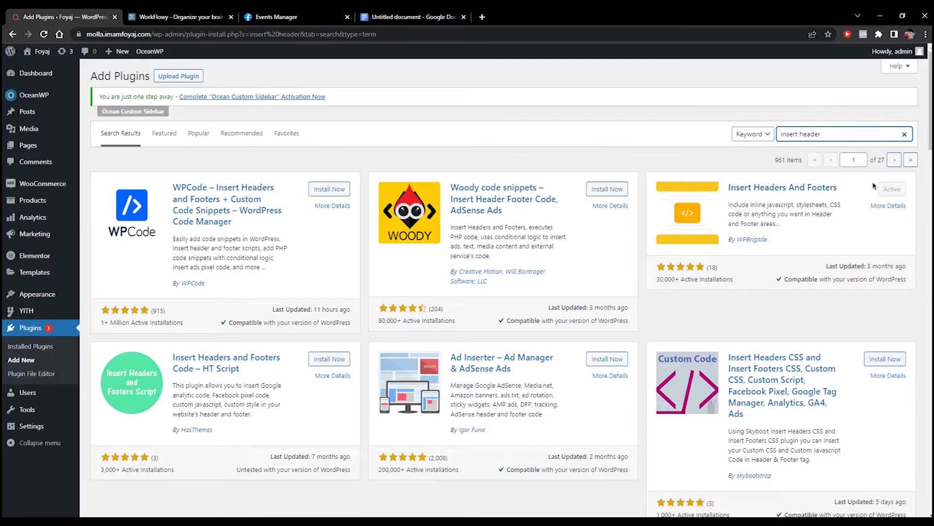
mouse_move(16, 428)
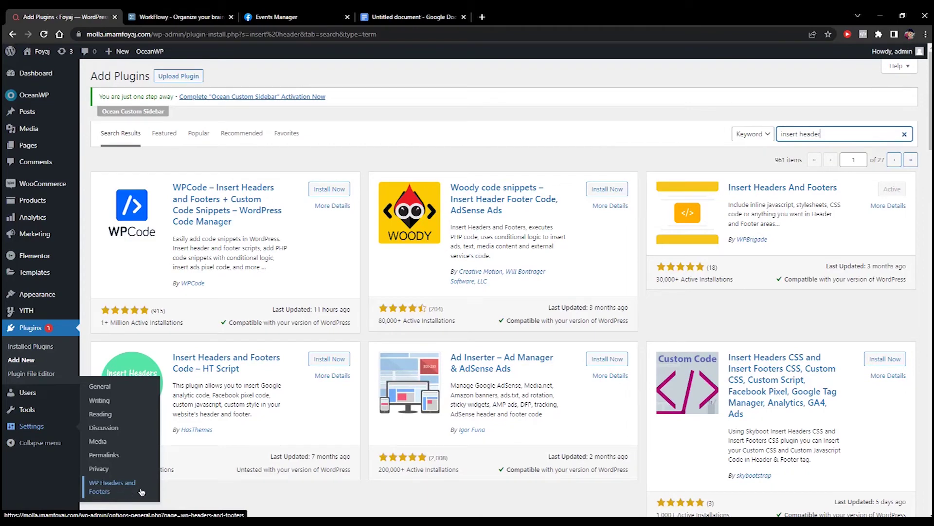
left_click(113, 492)
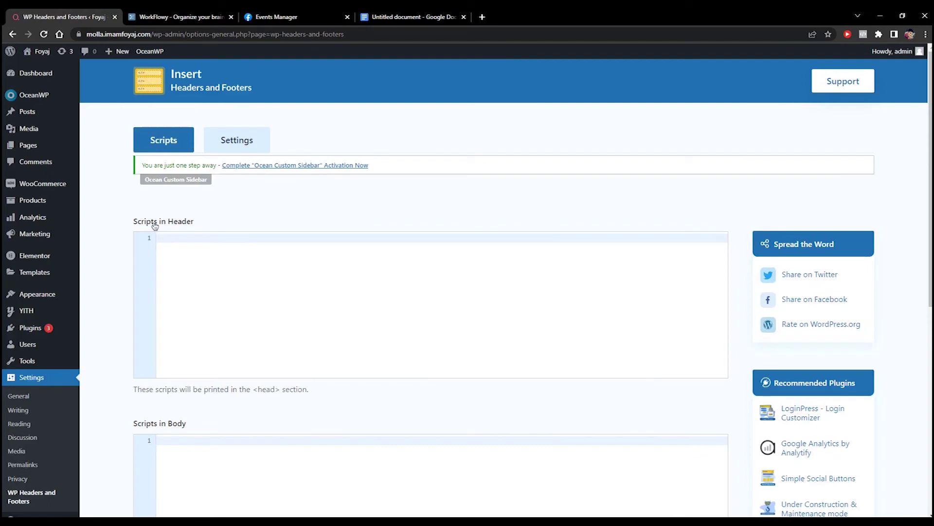
Paste the copied Meta Pixel code into Scripts in Header and save the plugin settings.
left_click_drag(124, 224, 258, 257)
left_click(284, 288)
scroll(336, 214, "down", 2)
scroll(335, 217, "up", 1)
left_click(299, 263)
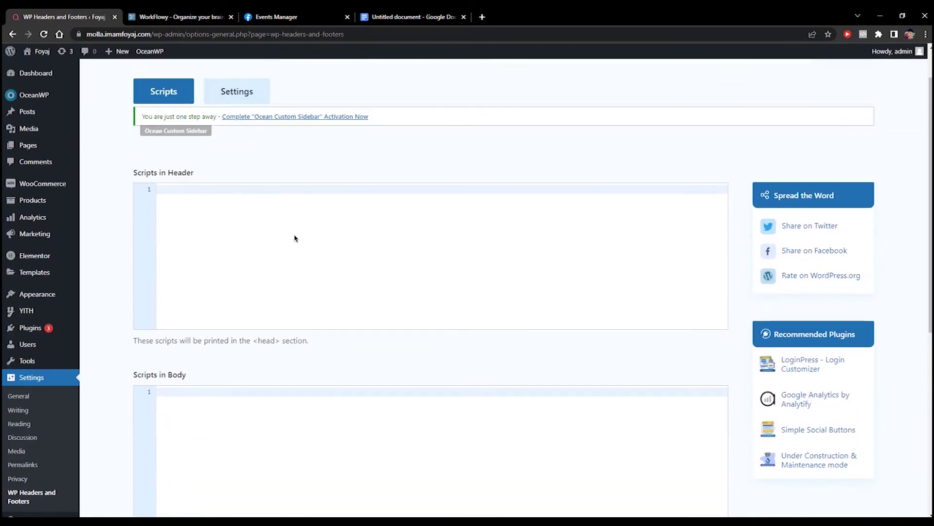
key("ctrl+v")
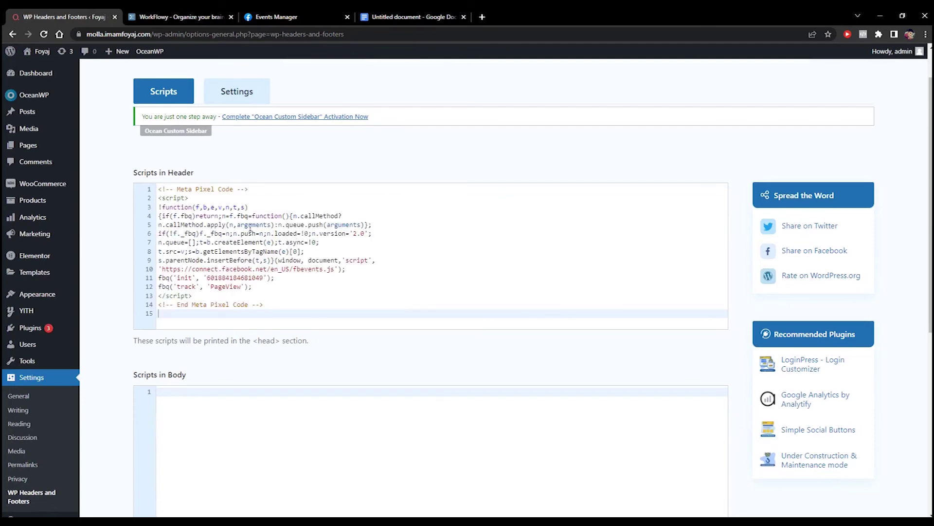
scroll(432, 230, "down", 2)
scroll(382, 348, "up", 3)
scroll(157, 444, "down", 8)
left_click(161, 463)
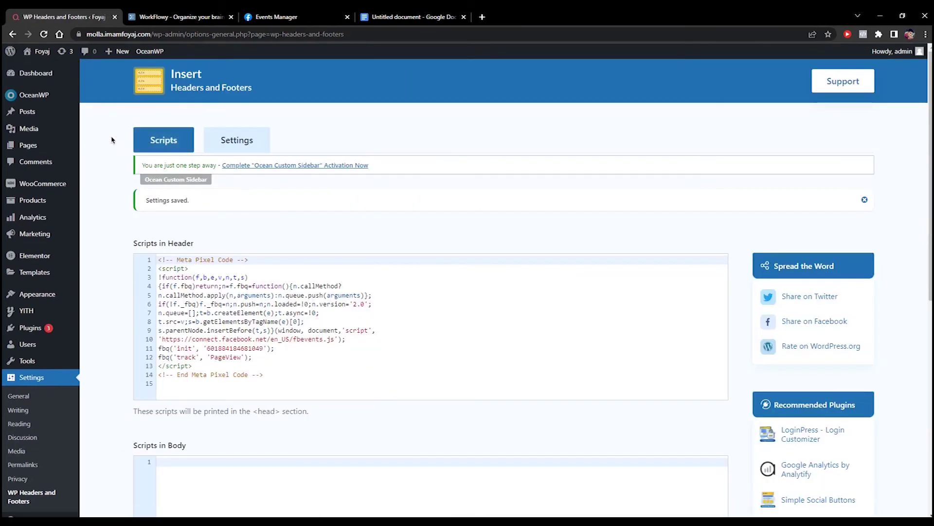
Visit the store site and inspect the detected pixel's name, ID and events with Facebook Pixel Helper.
mouse_move(39, 51)
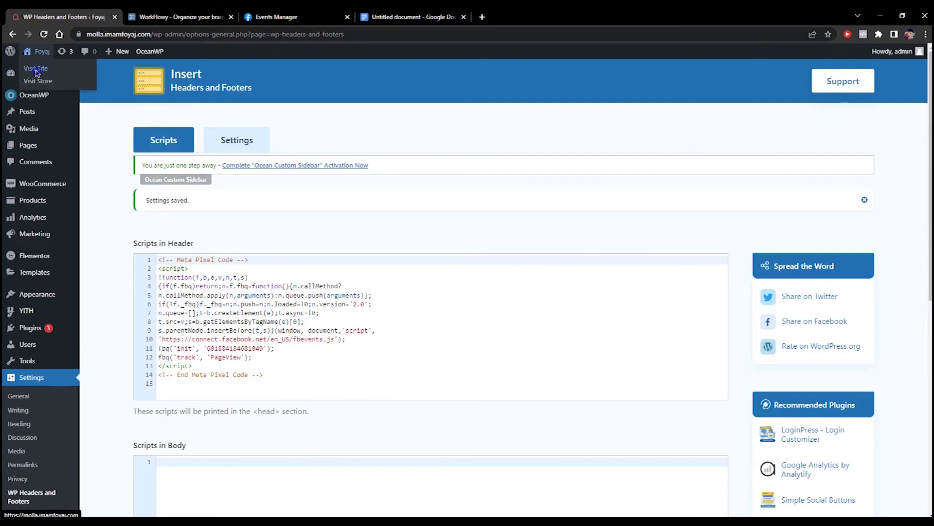
left_click(37, 72)
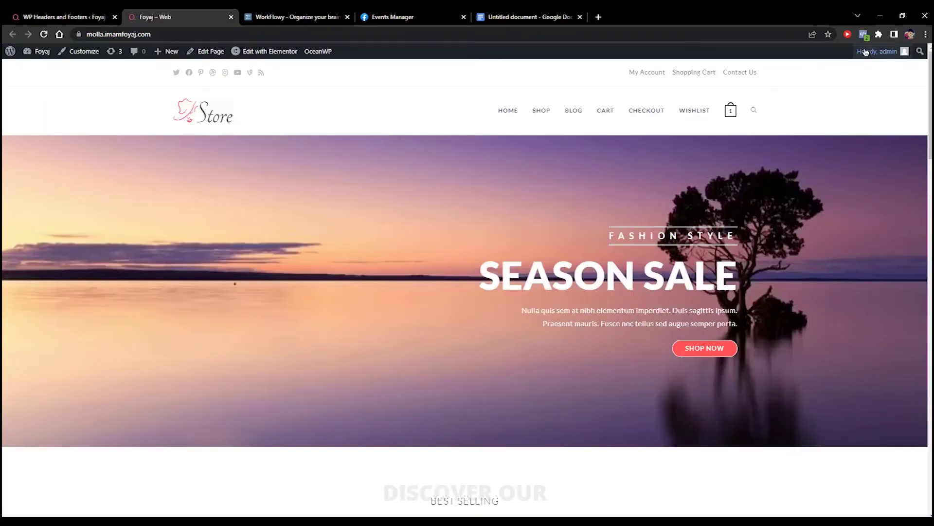
left_click(863, 34)
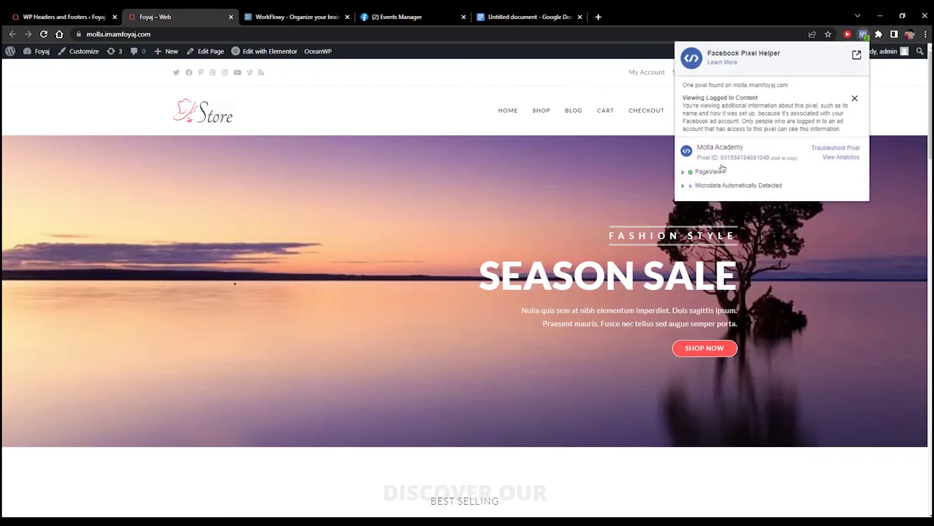
left_click_drag(697, 148, 744, 147)
left_click(754, 146)
left_click(767, 162)
left_click(767, 162)
left_click(735, 158)
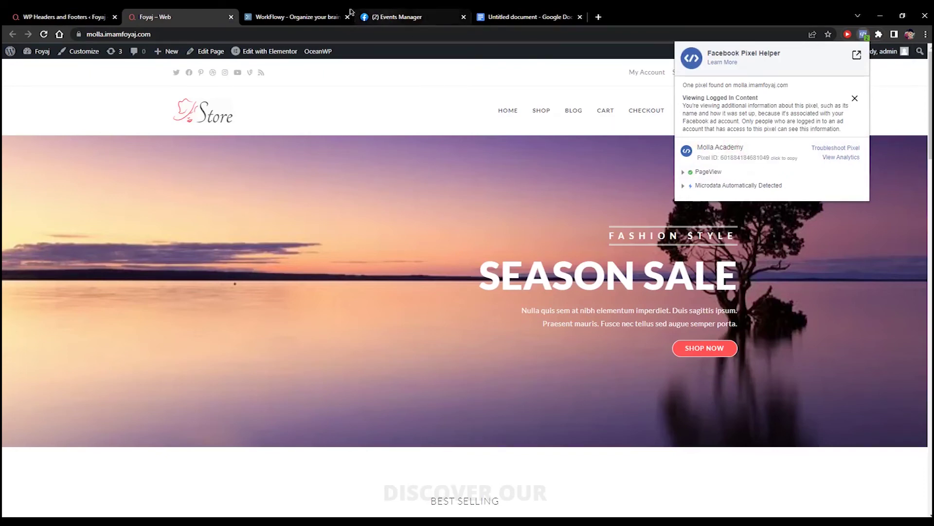
Return to Events Manager, turn on automatic advanced matching and finish the onboarding through to the pixel overview.
left_click(411, 17)
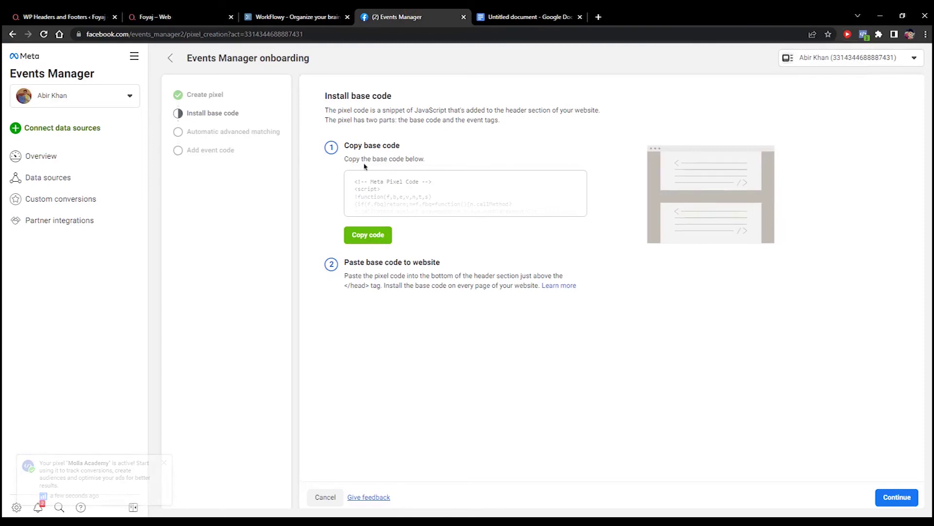
left_click(895, 497)
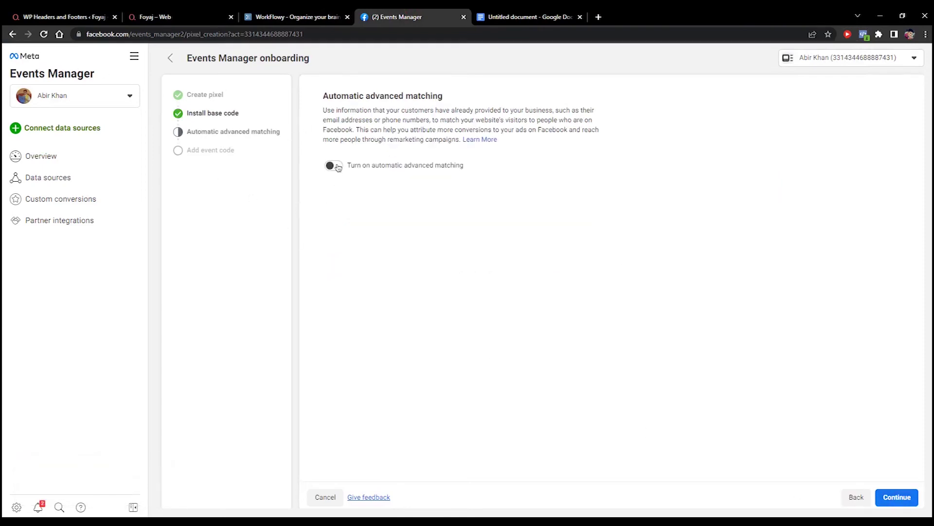
left_click(334, 166)
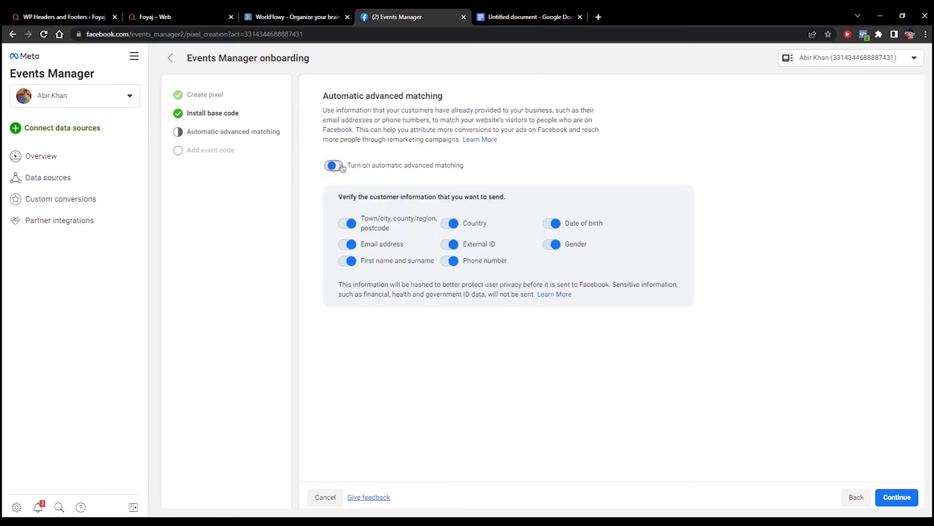
left_click(897, 496)
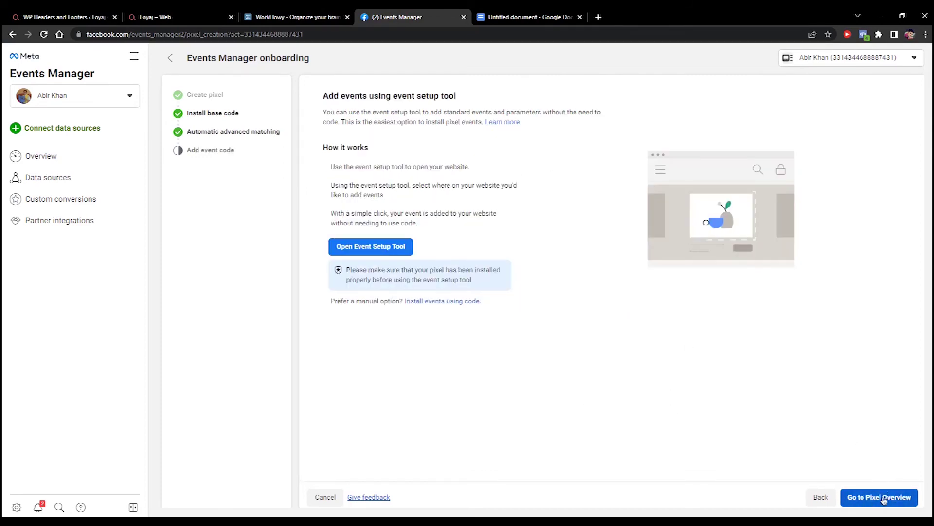
left_click(898, 497)
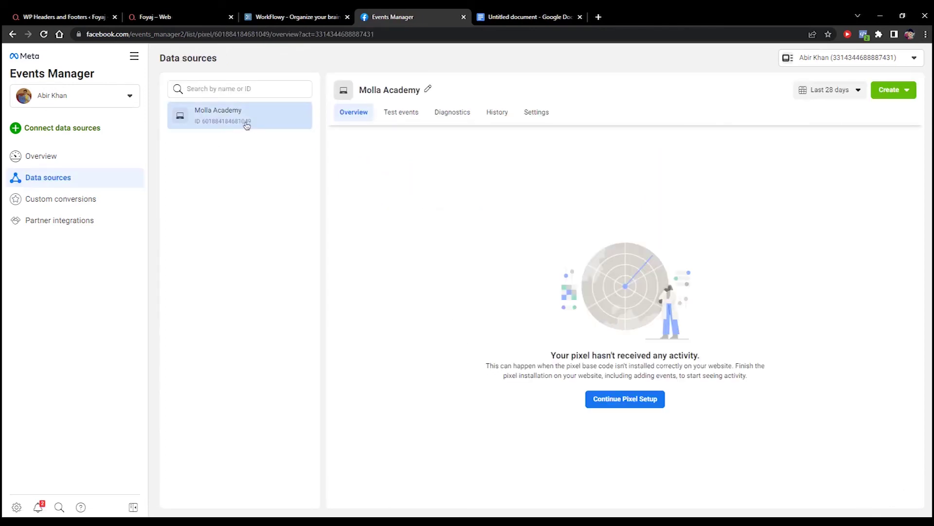
Go back to the store site and check the pixel ID in Facebook Pixel Helper against the Molla Academy data source.
left_click(266, 17)
left_click(160, 12)
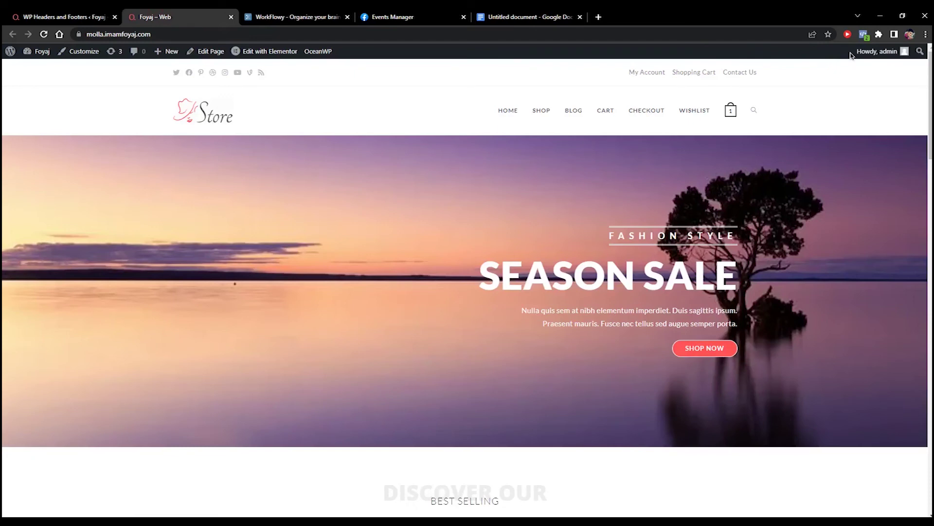
left_click(864, 34)
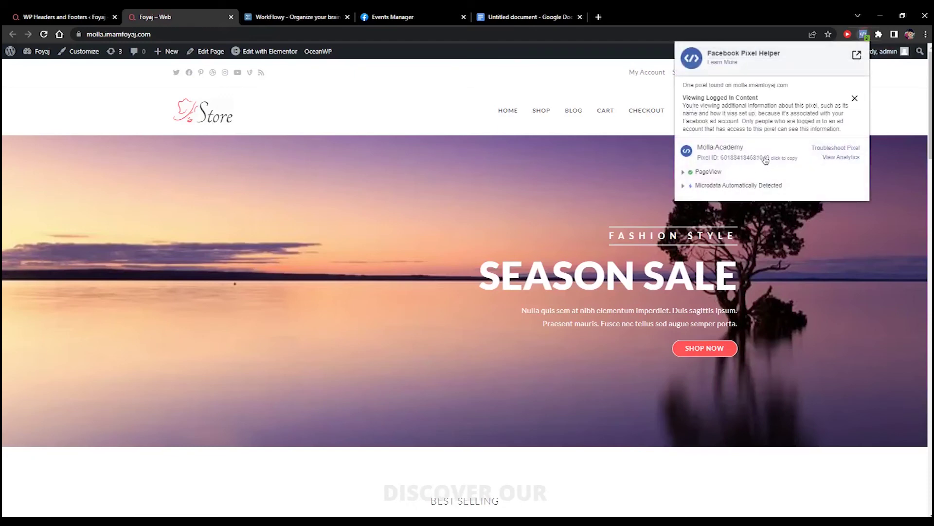
left_click(383, 117)
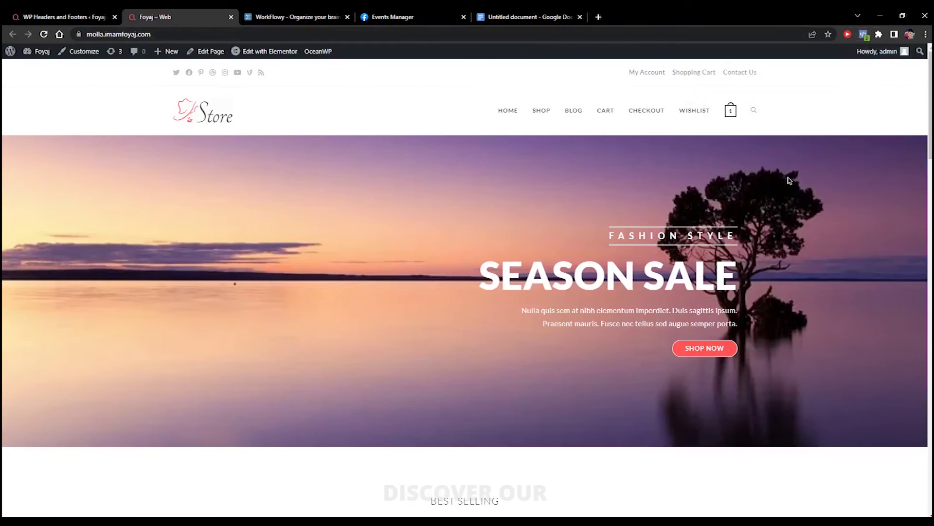
scroll(326, 288, "down", 4)
scroll(327, 288, "up", 4)
scroll(328, 289, "down", 4)
scroll(330, 290, "up", 4)
Search Google for "Facebook Pixel Helper" from the extension's title, open its Chrome Web Store page and check that the extension is pinned.
left_click(863, 35)
left_click_drag(707, 54, 780, 54)
right_click(777, 55)
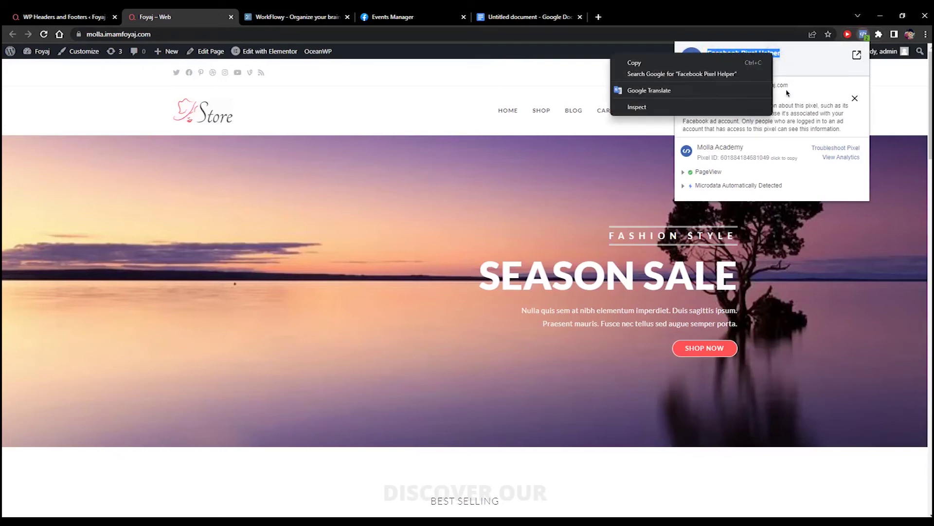
left_click(712, 75)
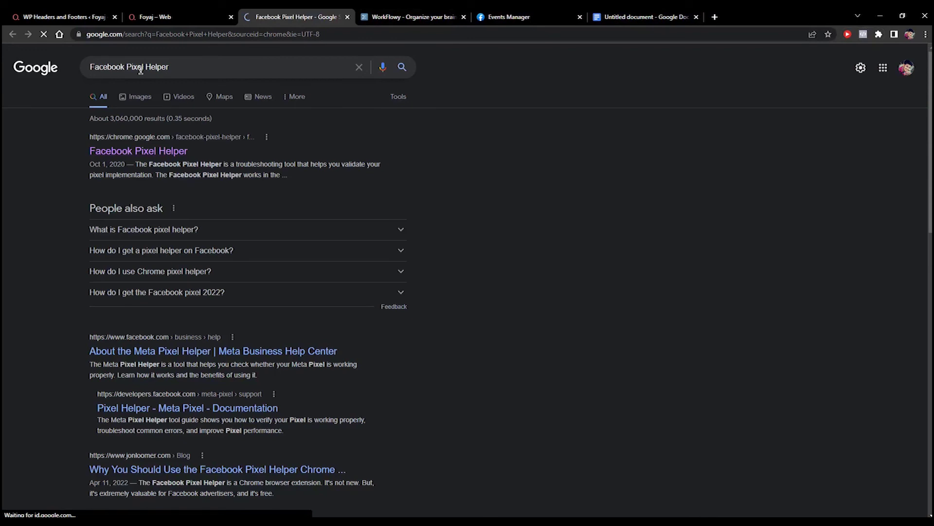
left_click(233, 72)
left_click(35, 170)
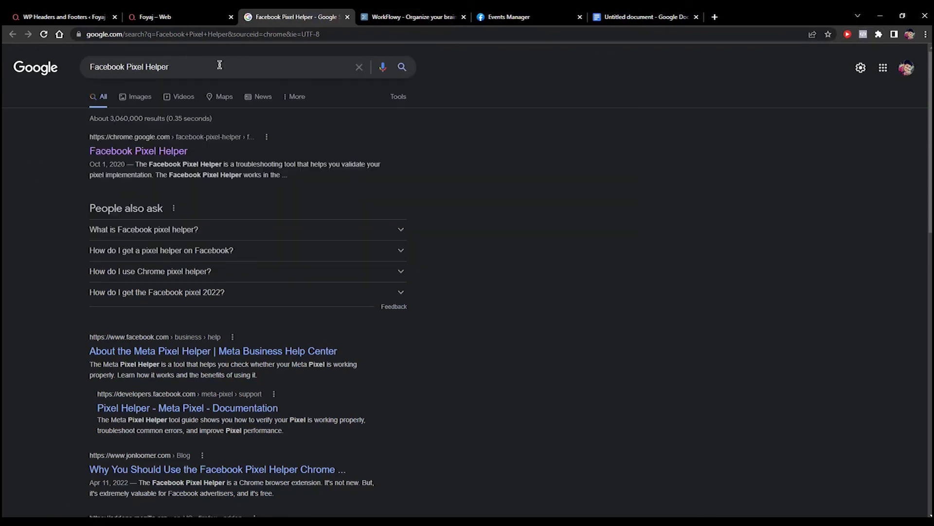
left_click(123, 154)
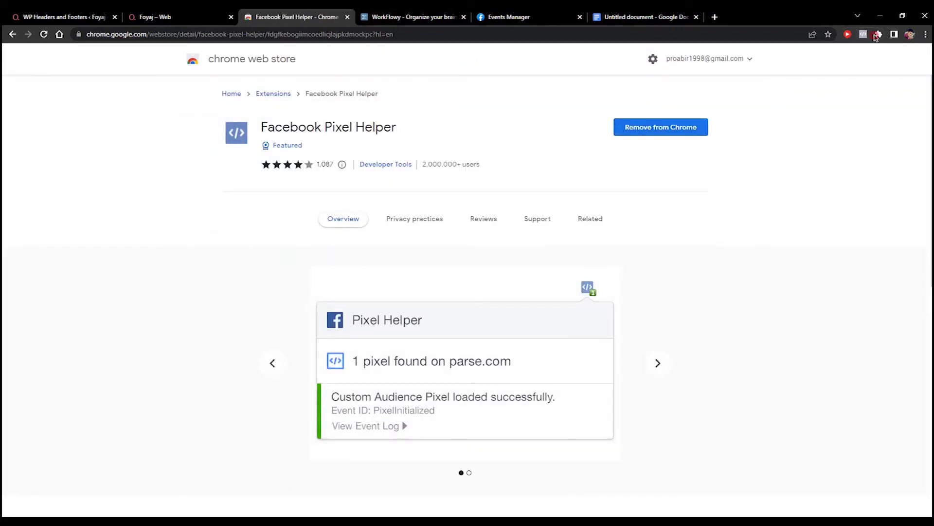
left_click(877, 35)
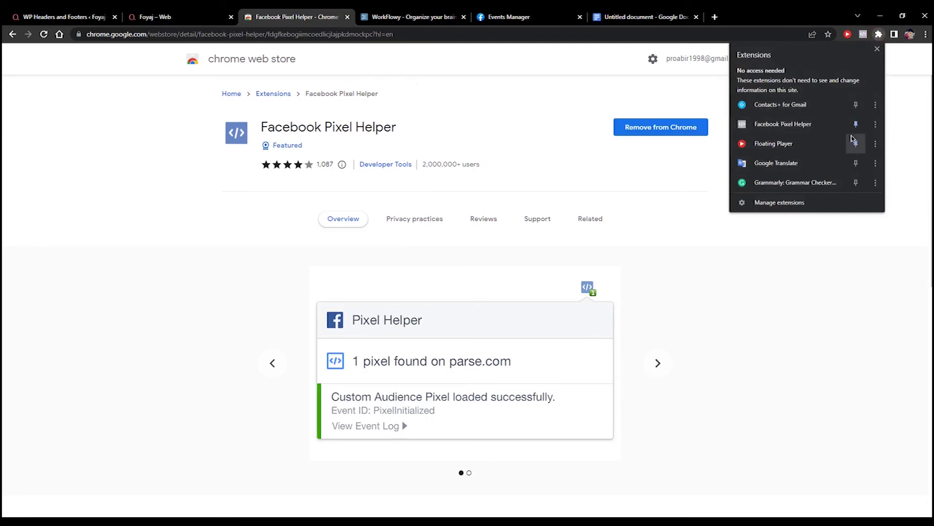
left_click(153, 110)
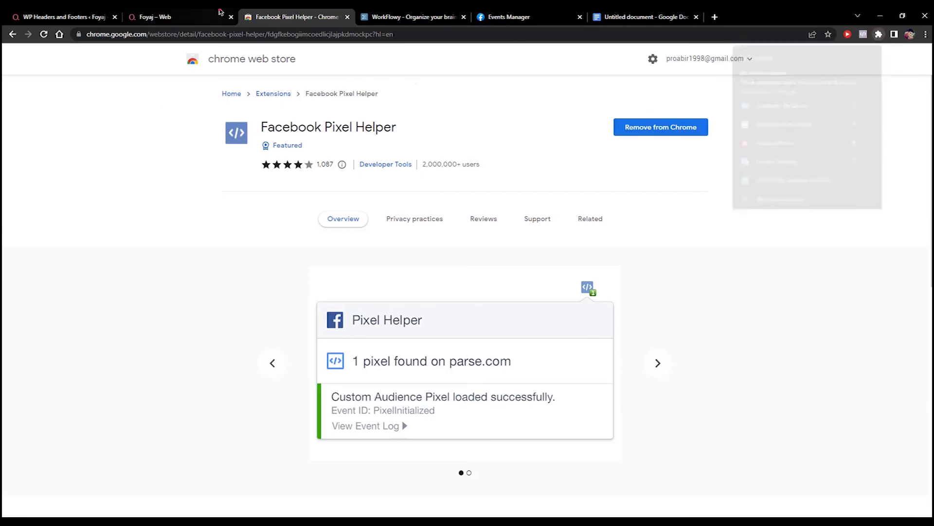
Return to the store home page, check Facebook Pixel Helper again and open the Casual Dress product page.
left_click(219, 11)
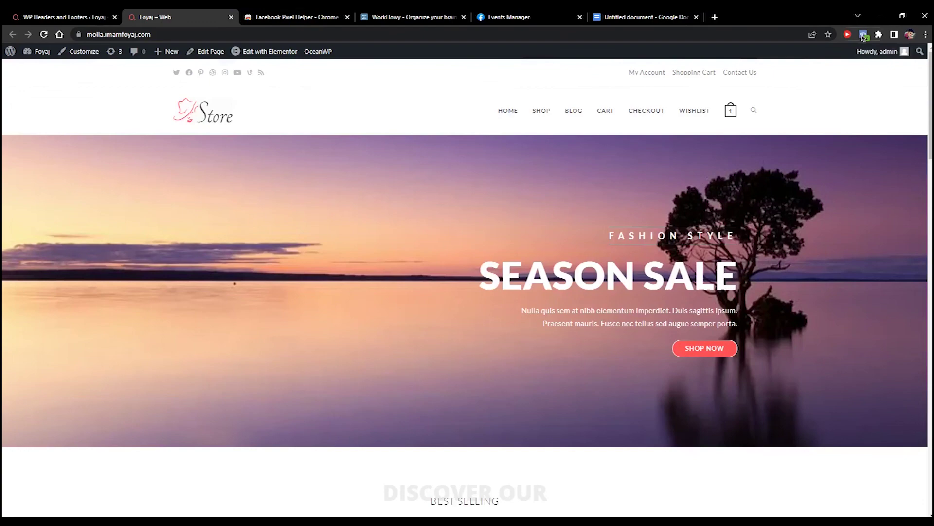
left_click(862, 37)
left_click(546, 208)
scroll(547, 208, "down", 10)
scroll(329, 284, "up", 2)
left_click(282, 229)
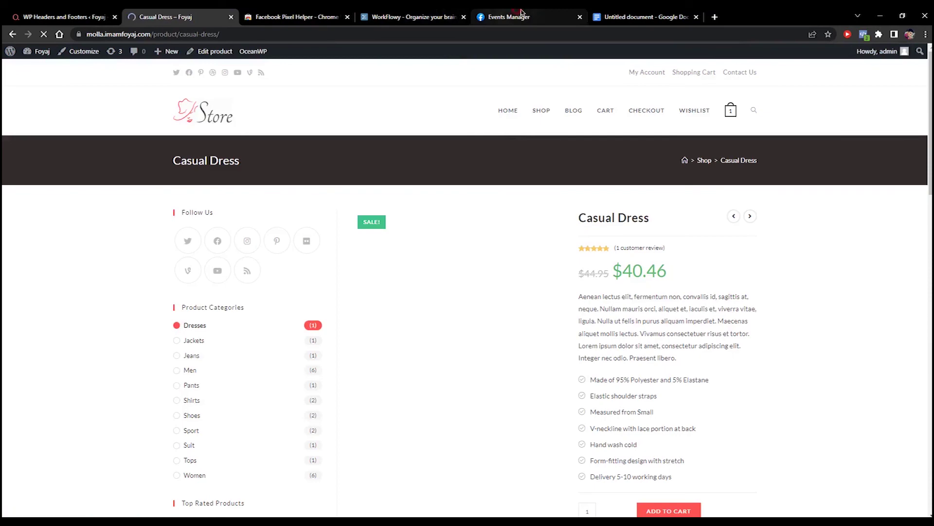
Open Test events for the Molla Academy pixel and enter the store's home page URL, copied from the product page's address, for testing browser events.
left_click(521, 12)
left_click(383, 117)
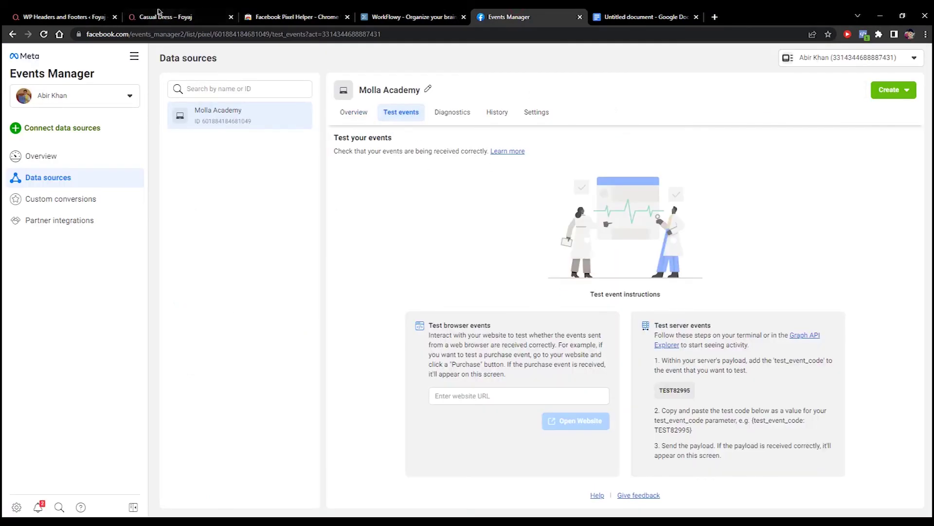
left_click(159, 15)
left_click_drag(173, 34, 73, 38)
right_click(105, 34)
left_click(127, 90)
left_click(535, 16)
left_click(497, 393)
key("ctrl+v")
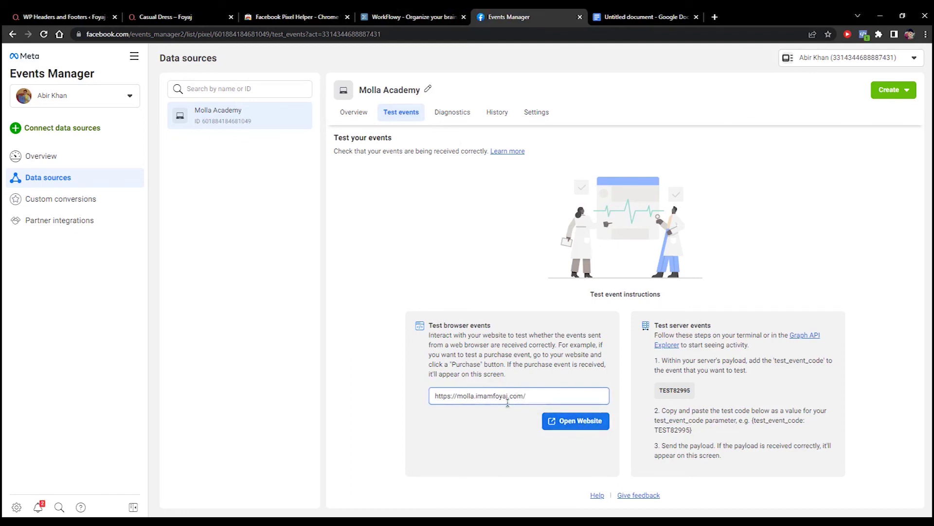
Launch the website from the browser event test and open the Dark Jacket product page.
left_click(573, 421)
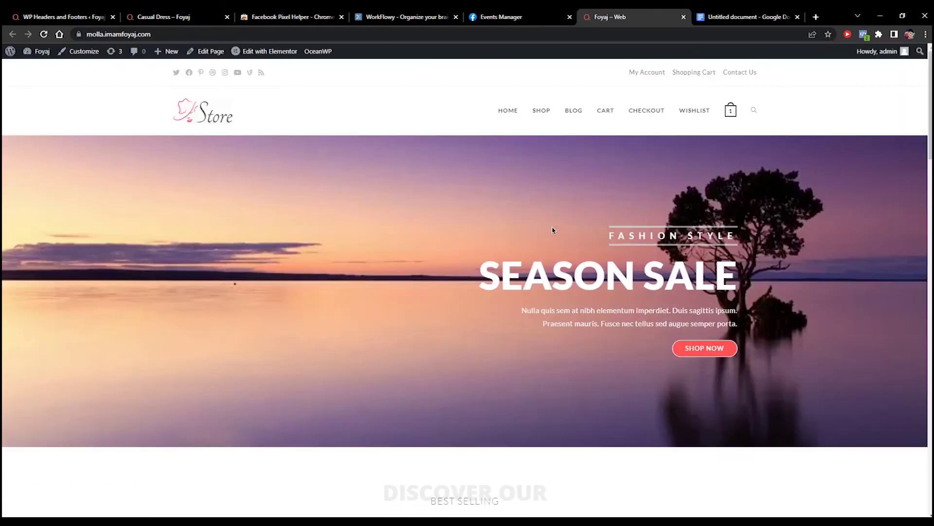
scroll(453, 315, "down", 8)
left_click(452, 314)
scroll(500, 264, "down", 6)
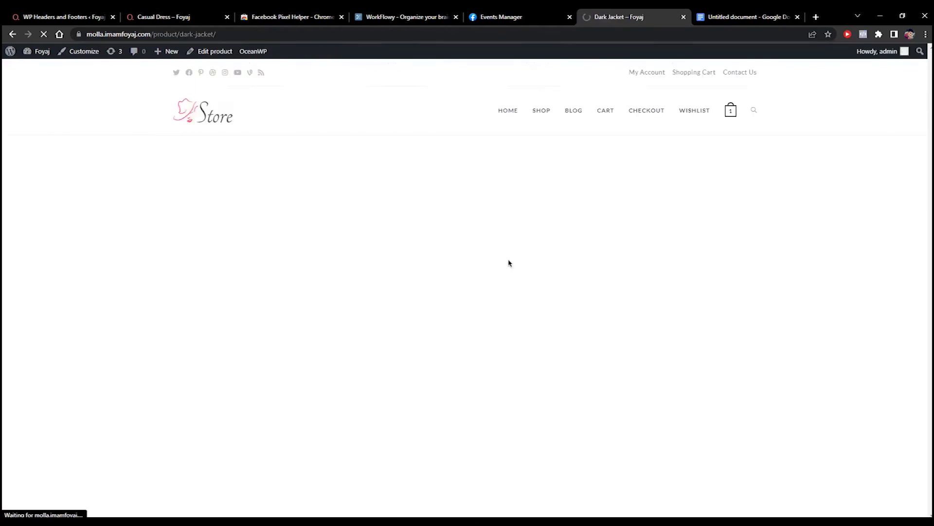
Expand both received PageView events in Events Manager and compare the dark-jacket URL with the product page opened on the store.
left_click(501, 17)
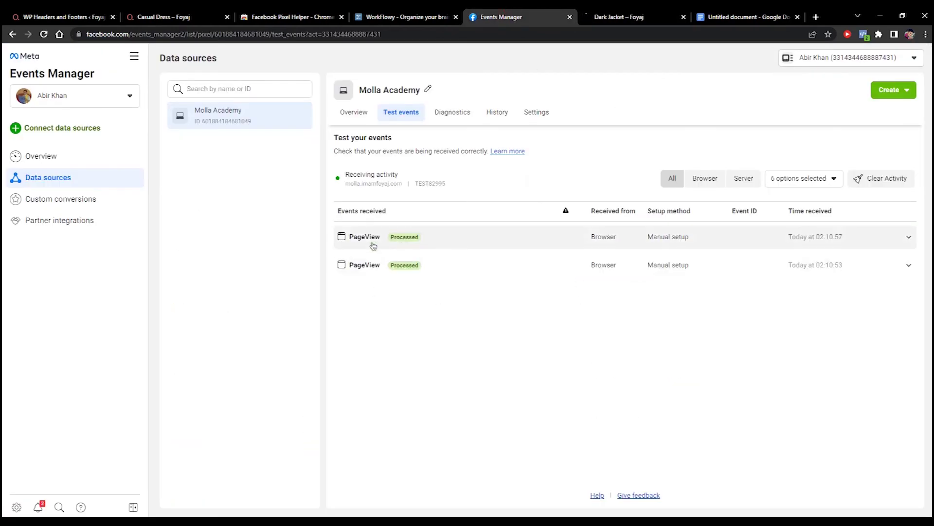
left_click(655, 267)
left_click(494, 242)
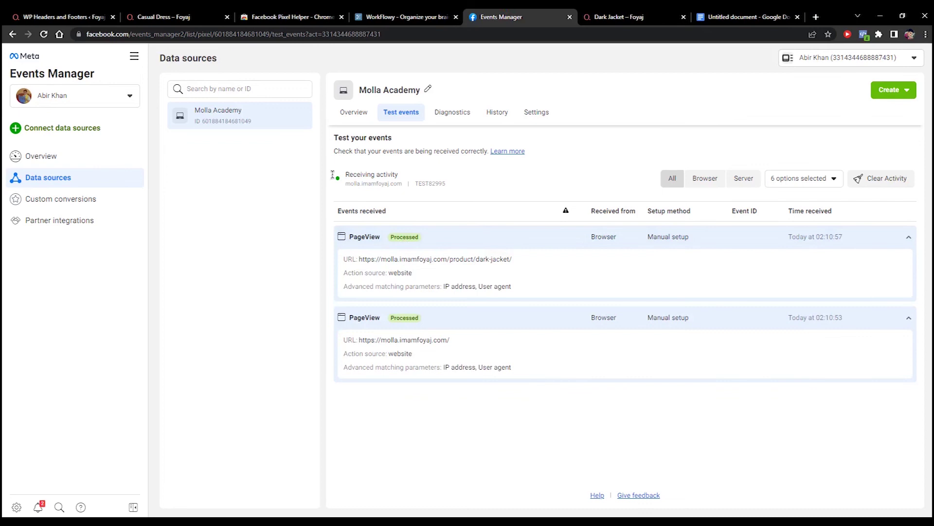
left_click_drag(482, 259, 524, 265)
left_click(618, 16)
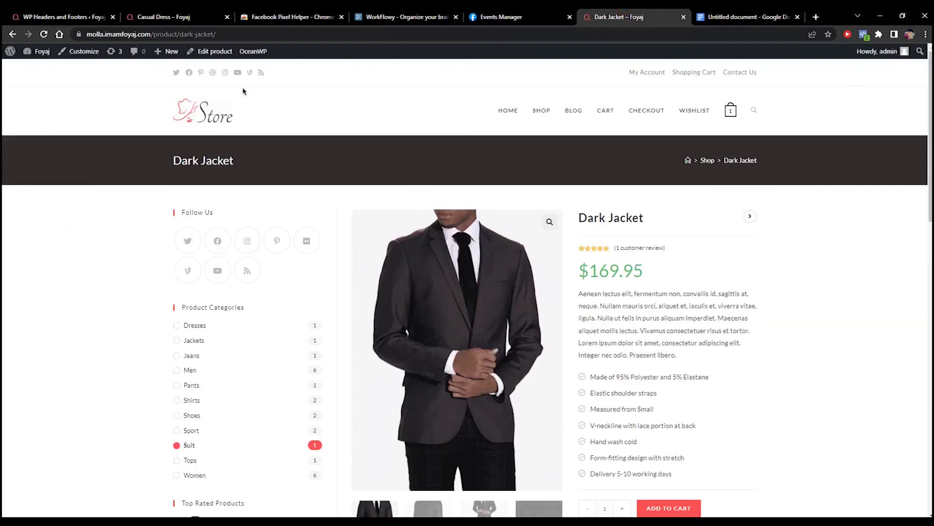
left_click_drag(576, 217, 652, 219)
left_click(657, 245)
left_click(501, 17)
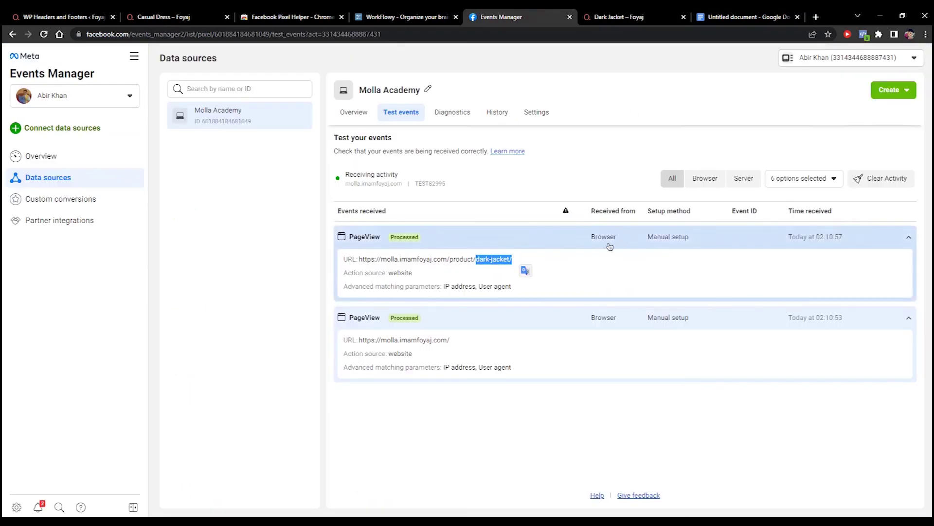
Collapse the details of both PageView events in the test activity list.
left_click(460, 342)
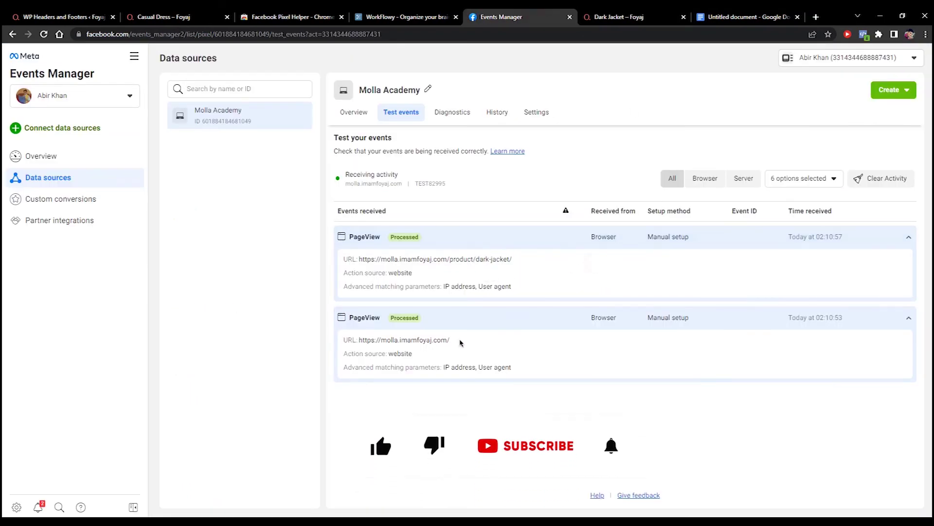
left_click(440, 238)
left_click(439, 264)
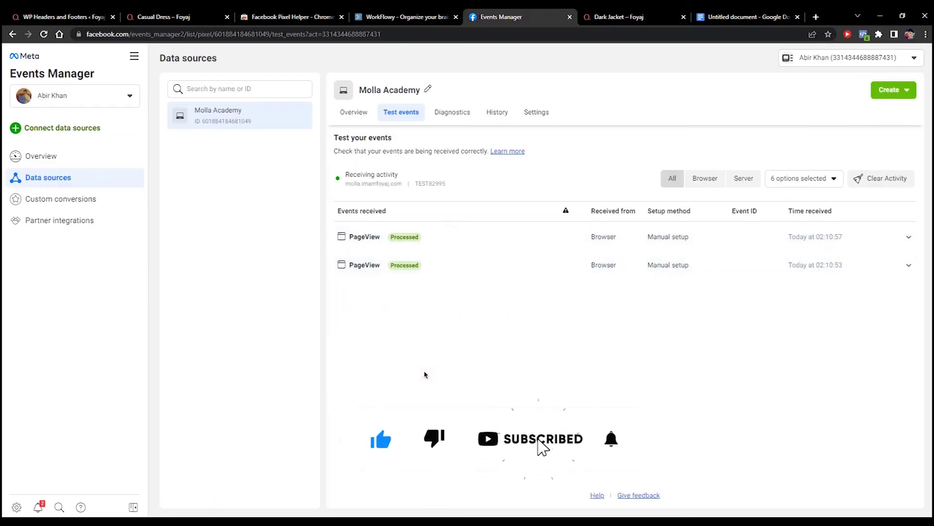